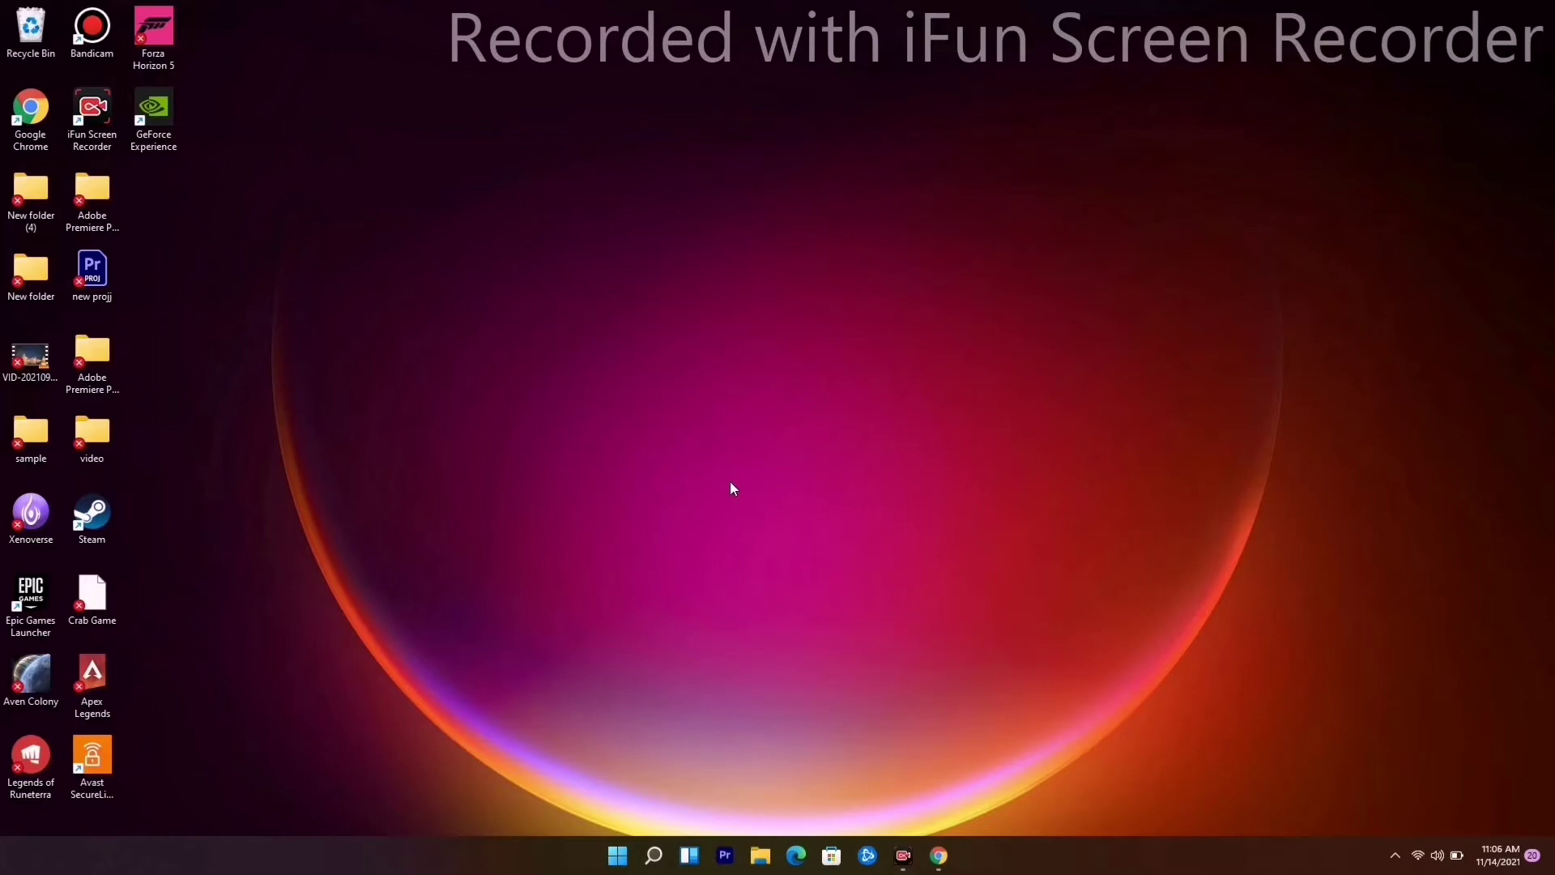
- Search Windows for 'view advanced system settings' to open System Properties on its Advanced tab
left_click(618, 859)
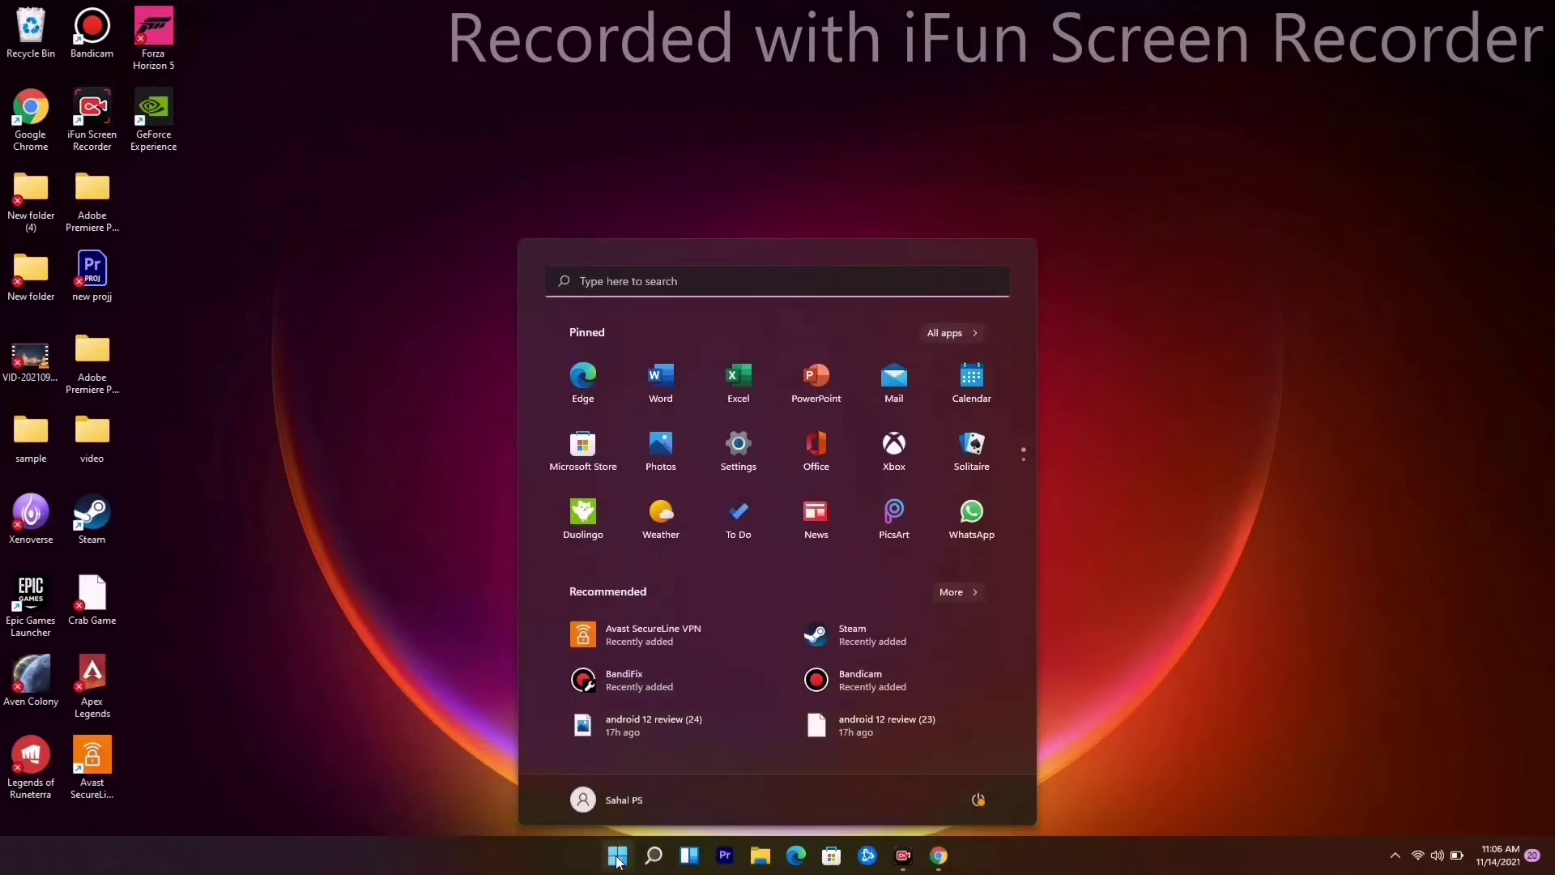
left_click(652, 286)
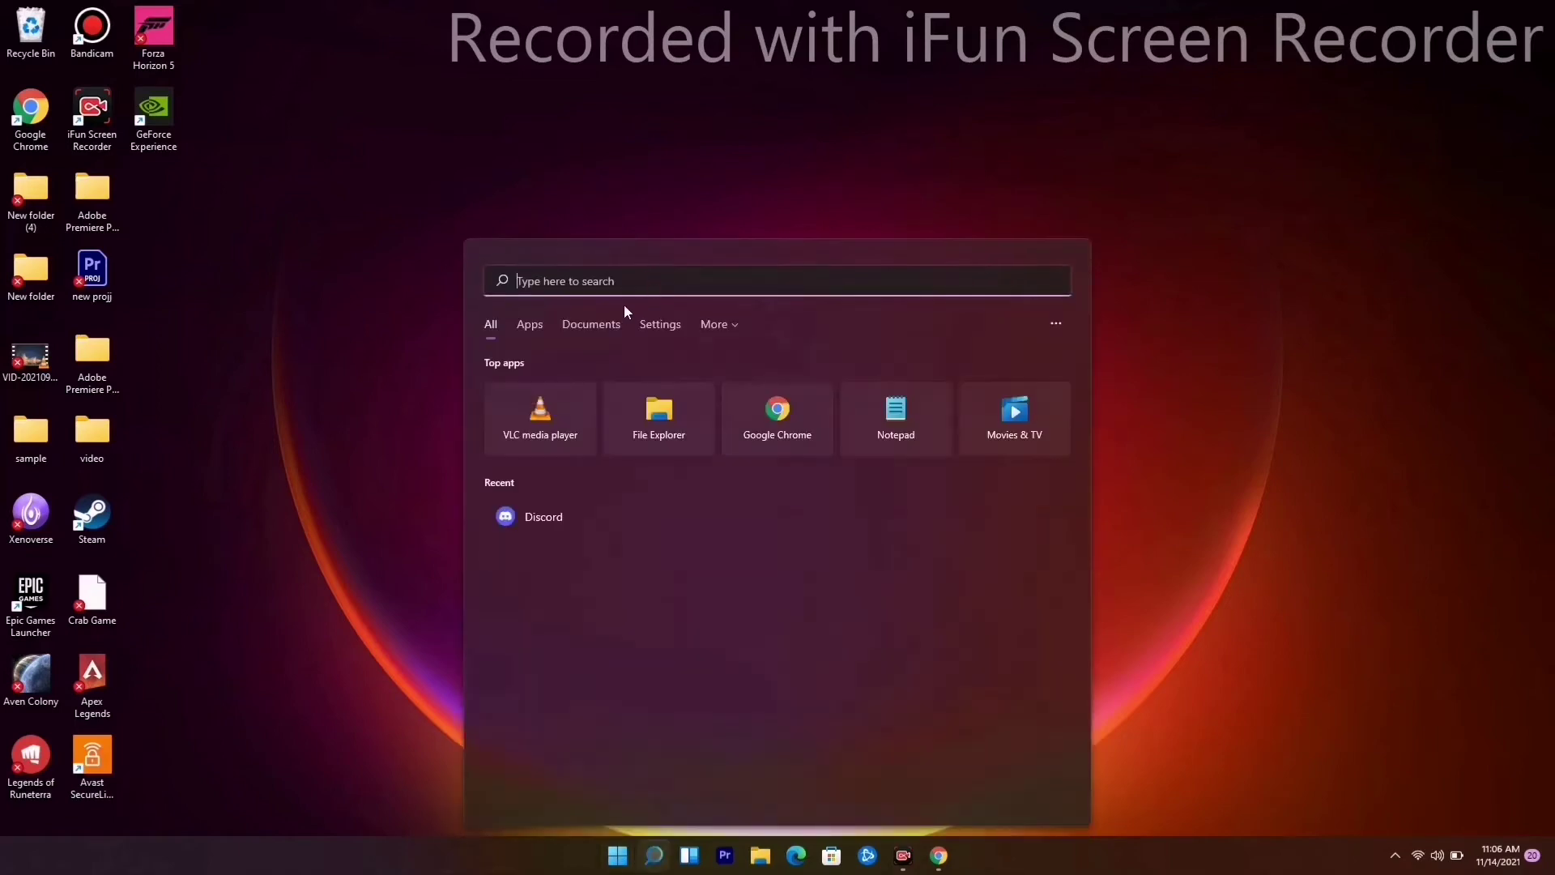
type("vie")
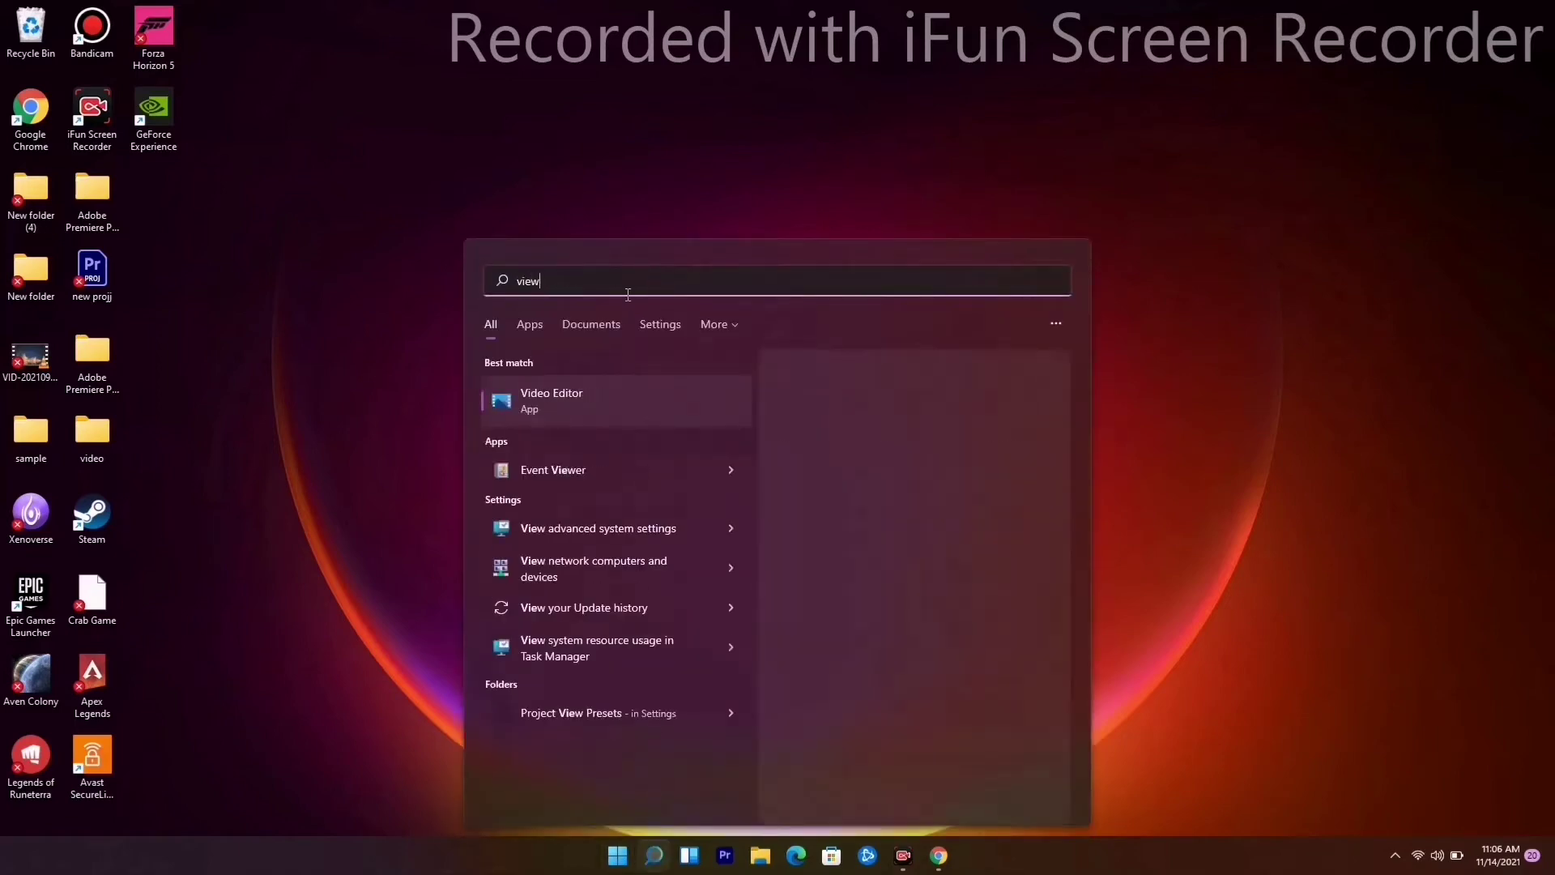
type("w ")
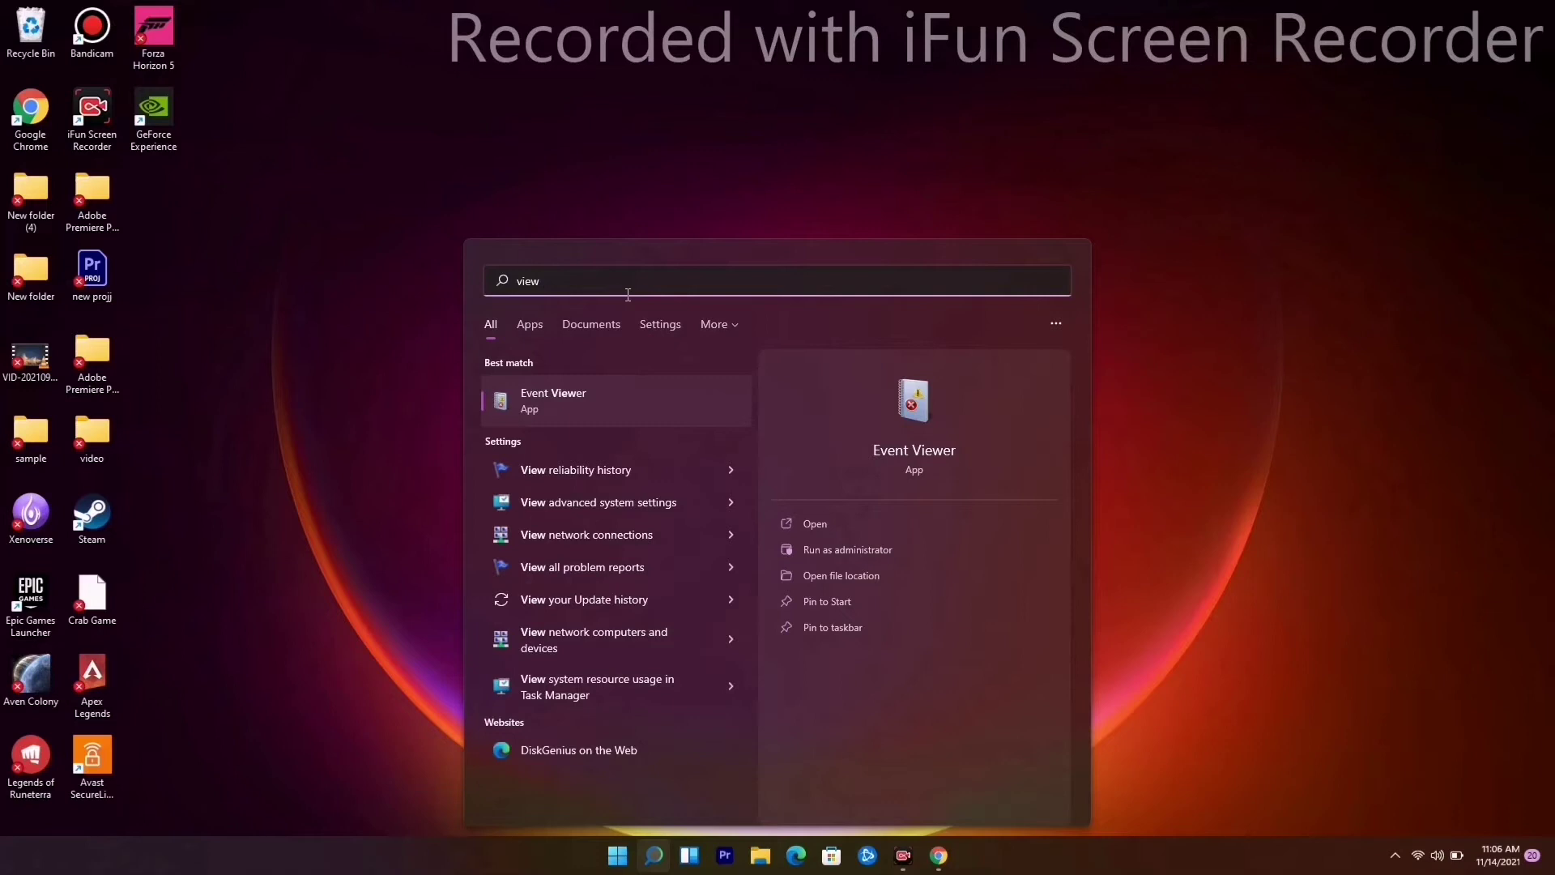
type("adva")
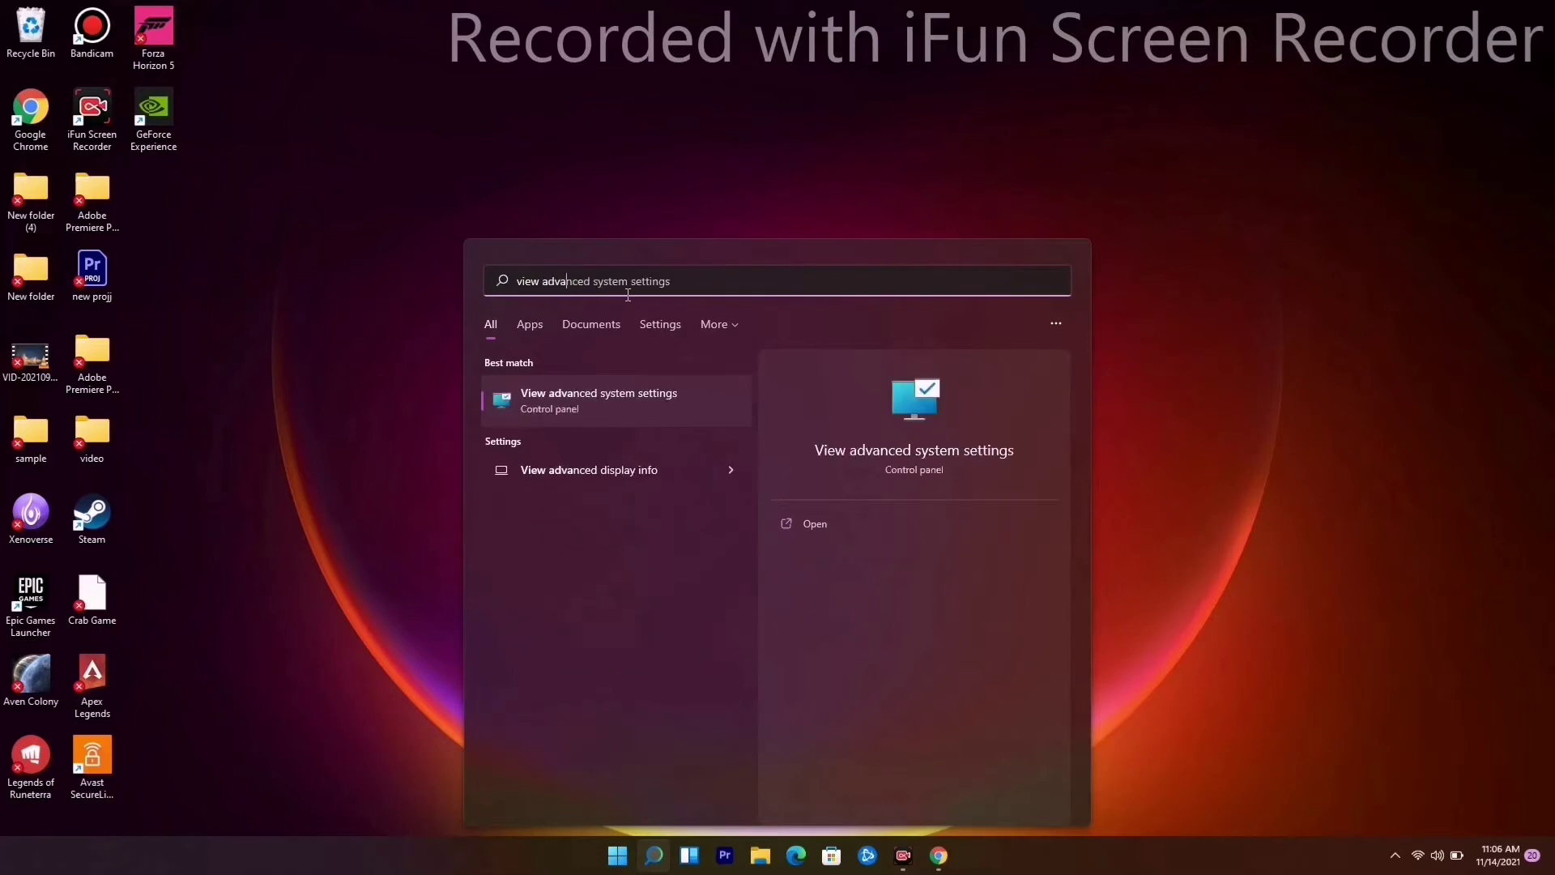
- Open Performance Options from System Properties and show its Advanced tab with virtual memory settings
left_click(632, 385)
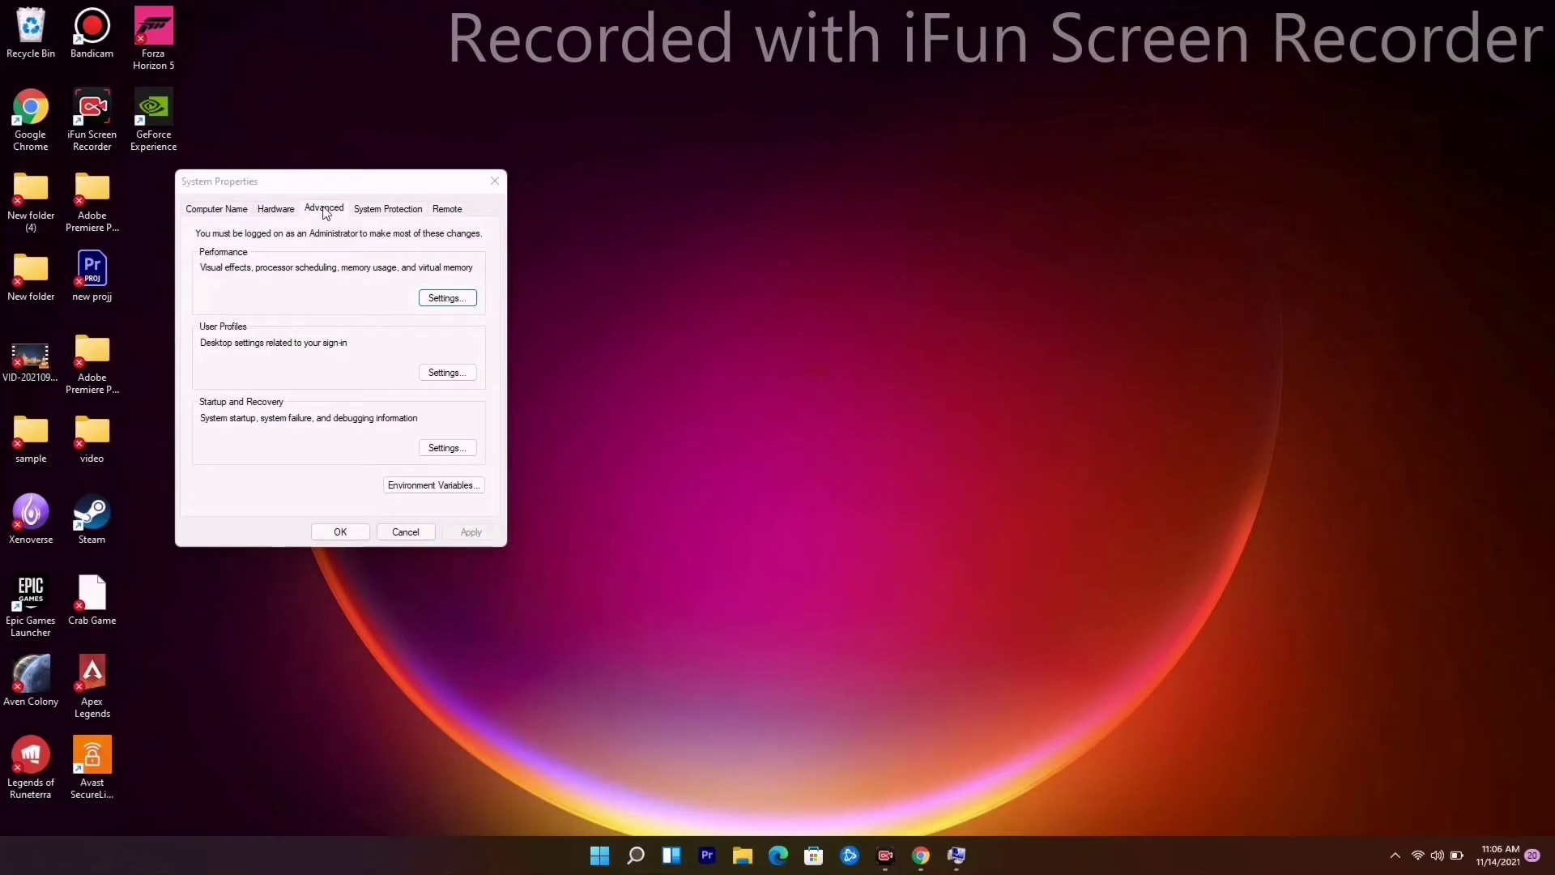
left_click(447, 298)
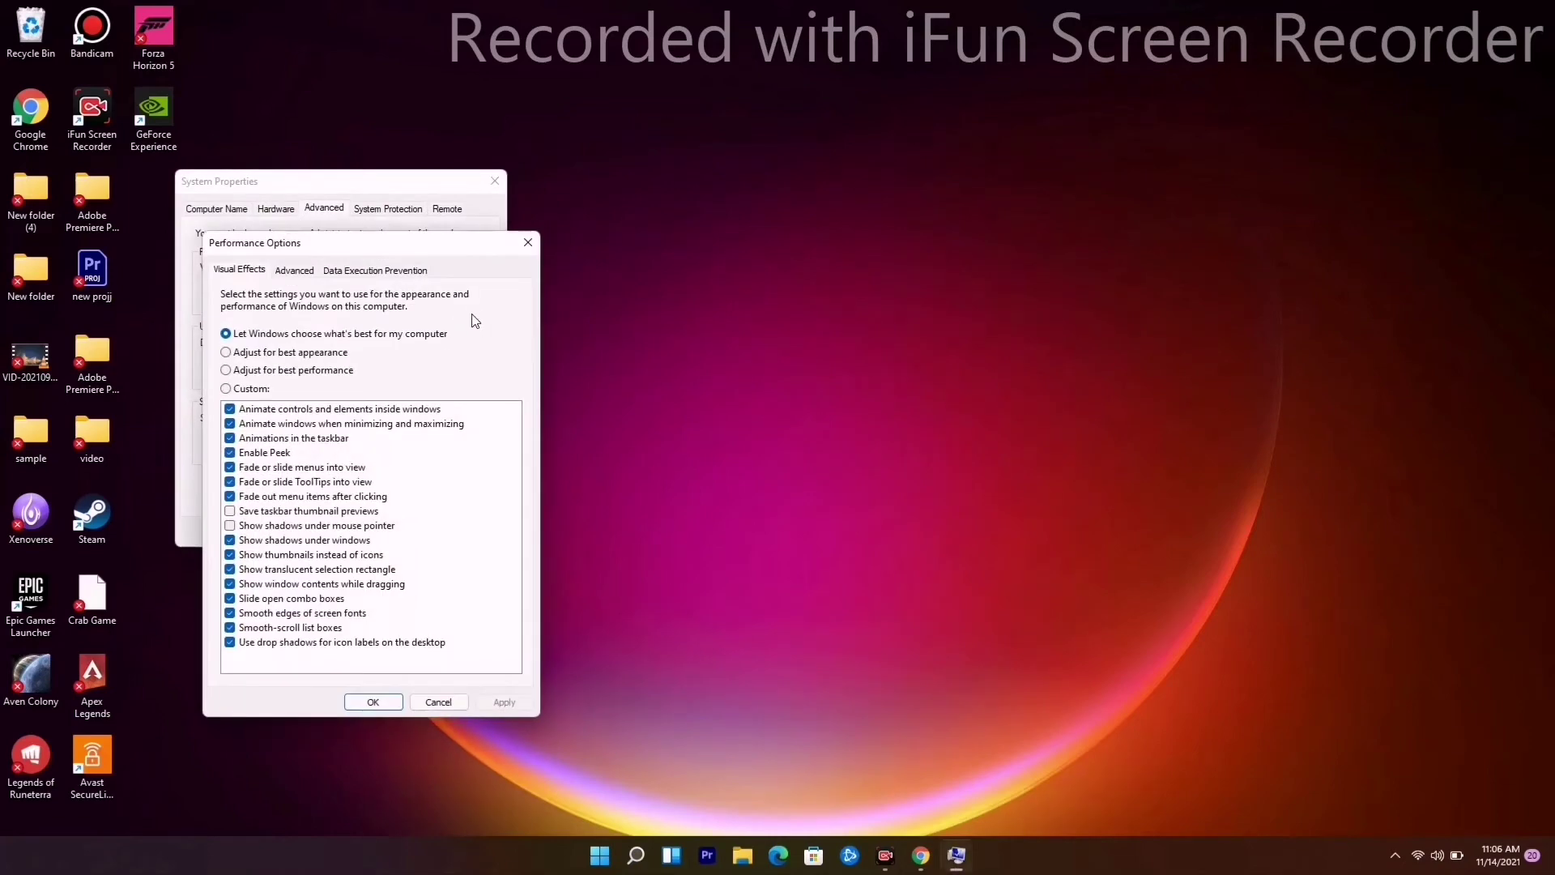
left_click_drag(425, 235, 499, 177)
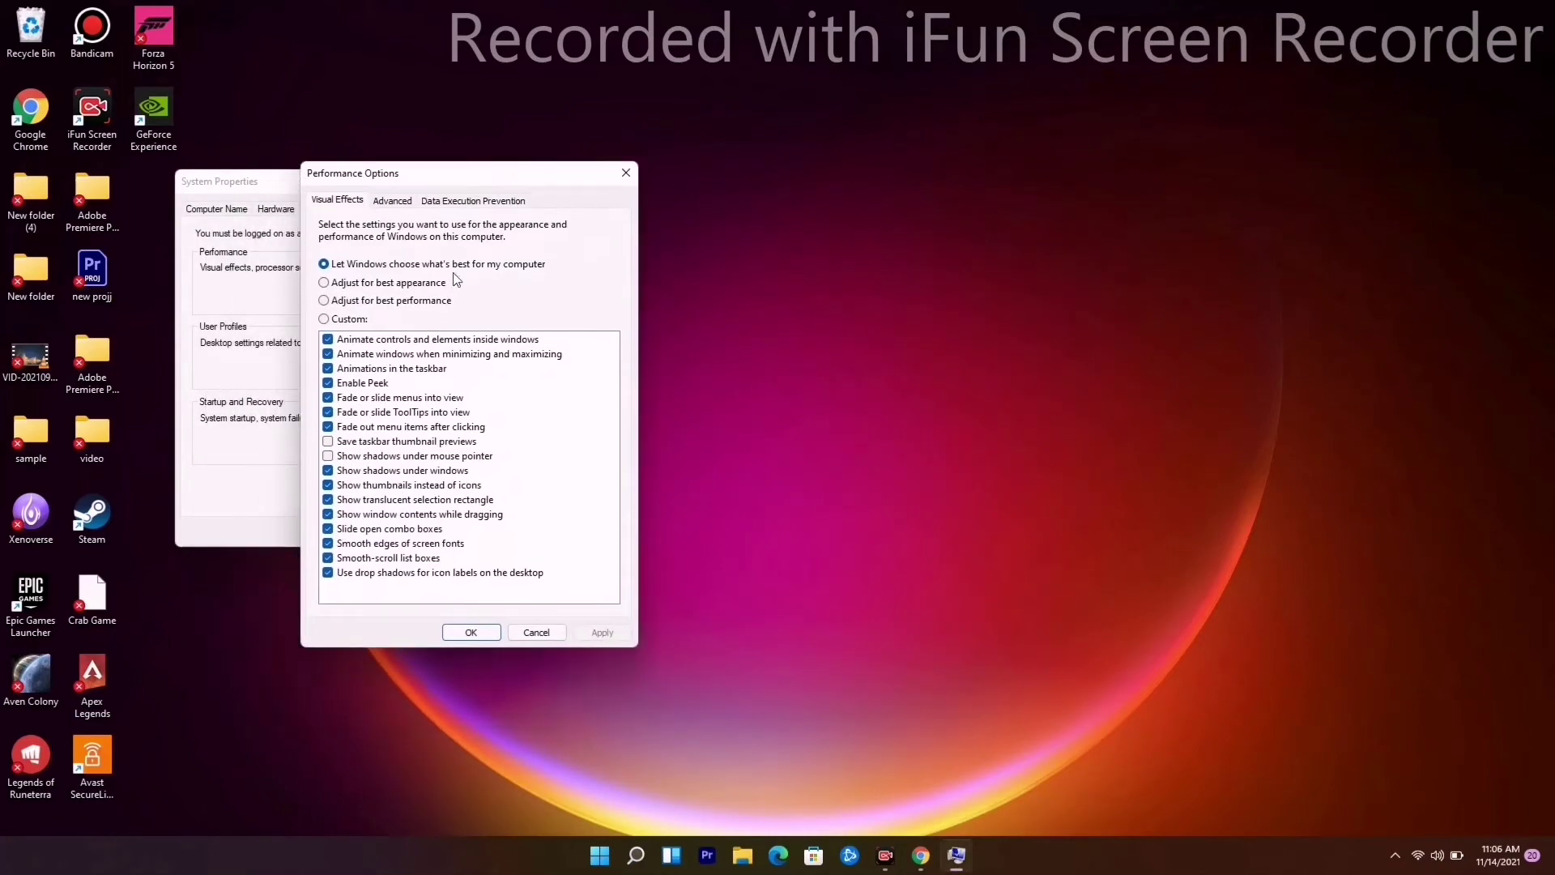
left_click(359, 320)
left_click(401, 205)
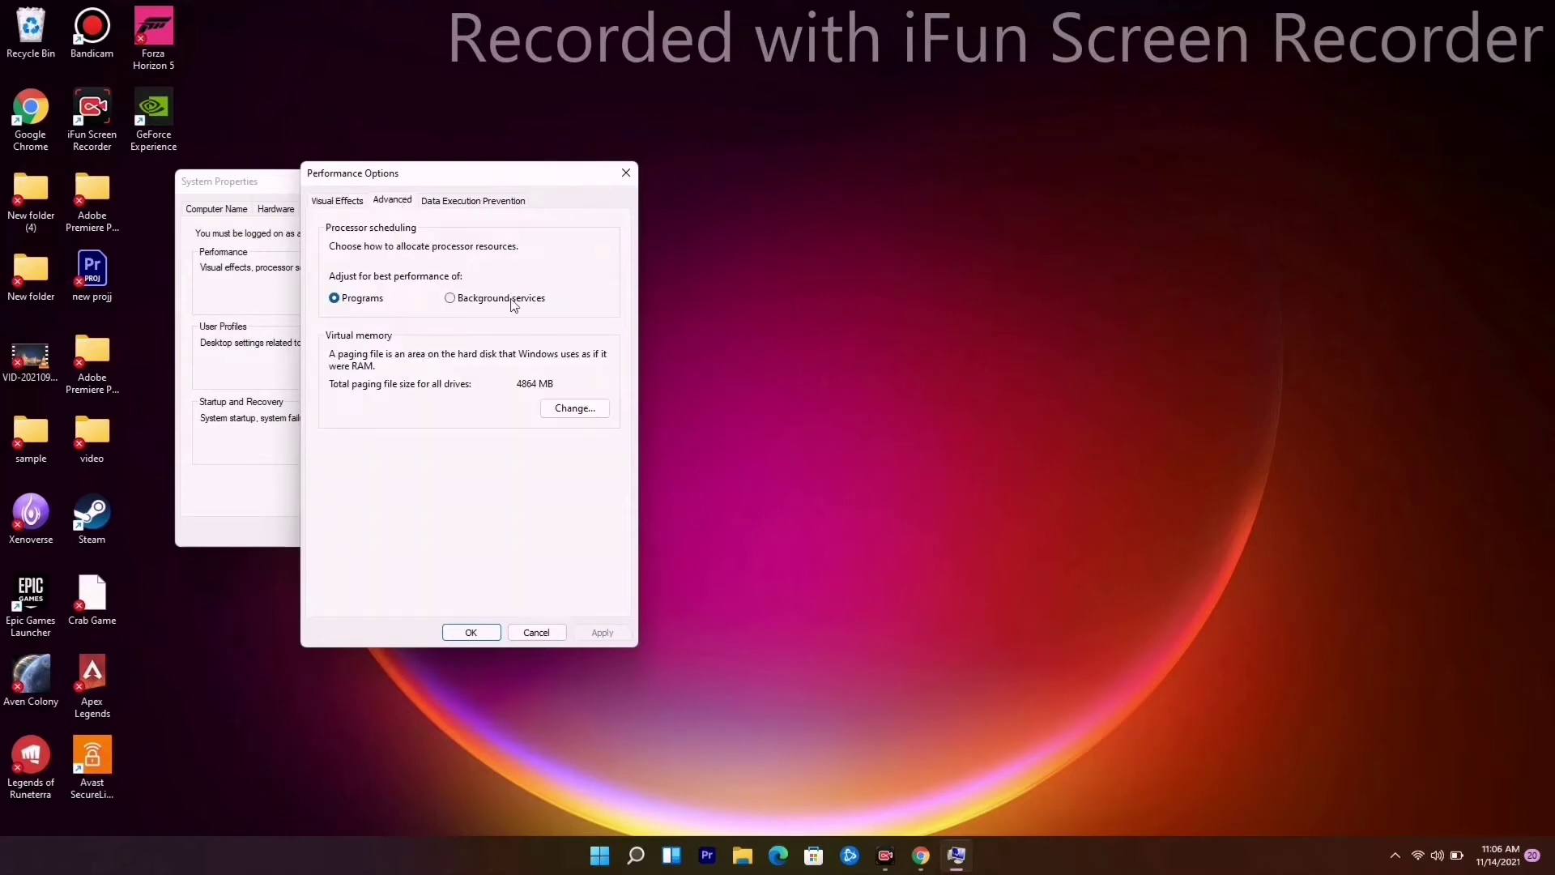
- Set a custom 4096 MB paging file for drive C, then close all System Properties dialogs
left_click(557, 409)
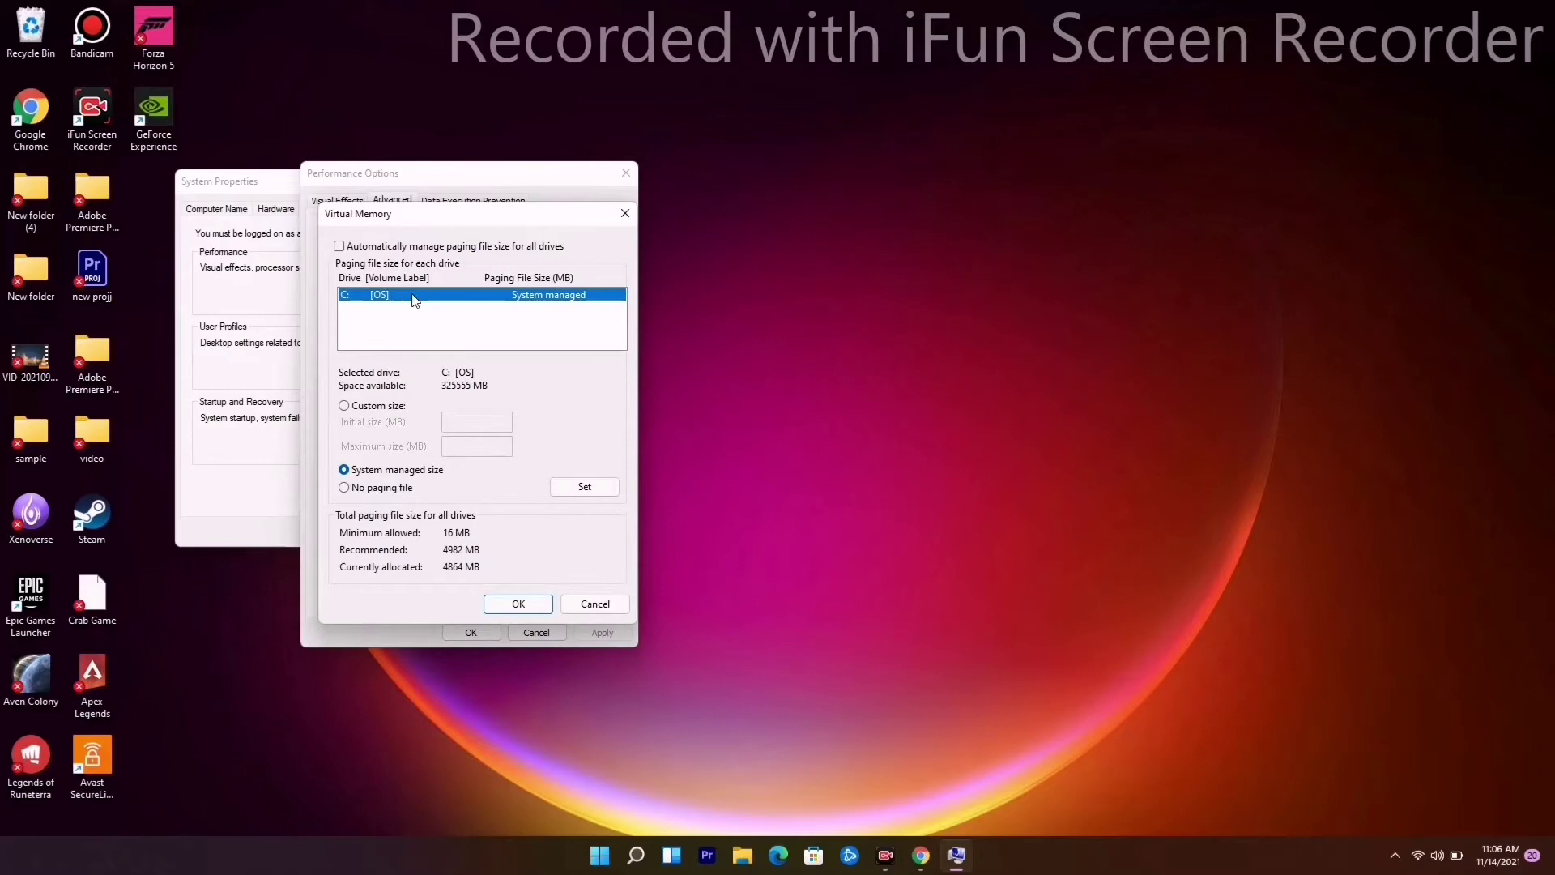
left_click(347, 409)
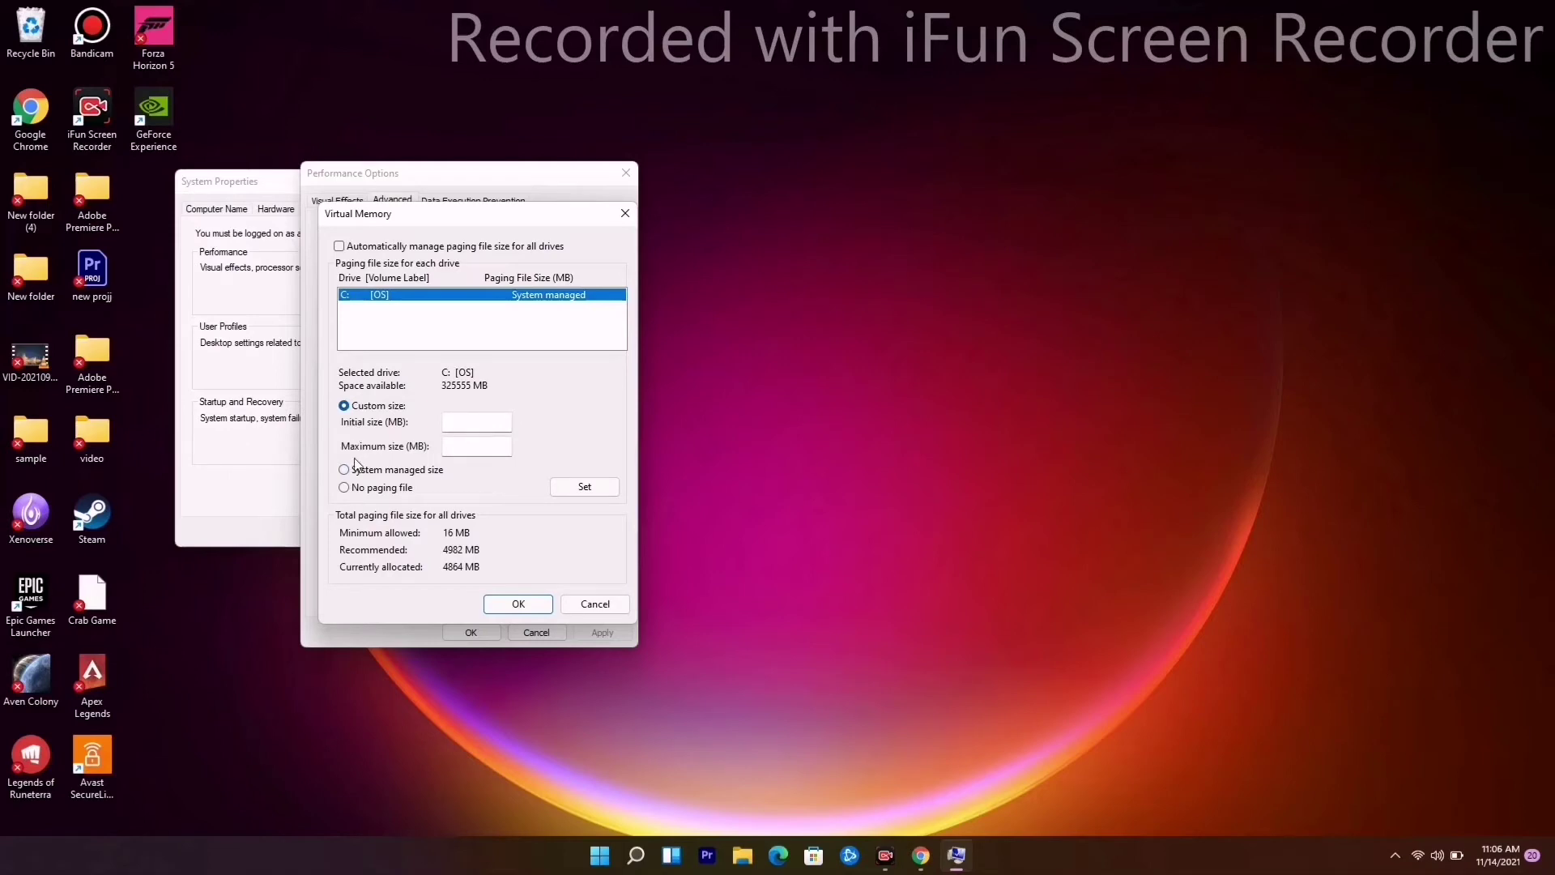
left_click(477, 421)
type("4096")
left_click(481, 450)
type("9")
type("06")
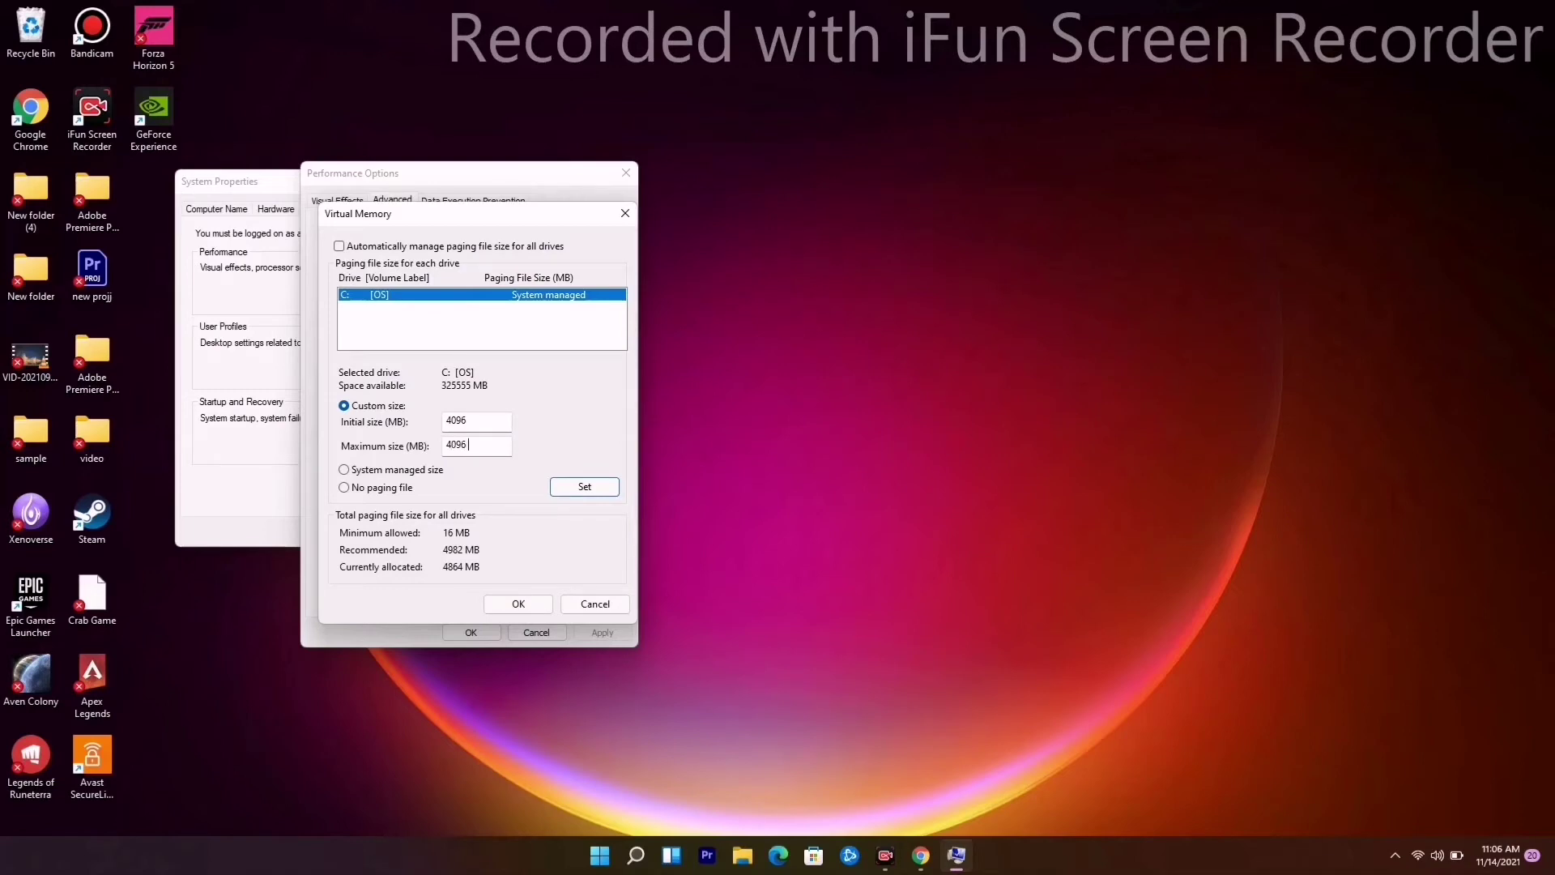
left_click(584, 606)
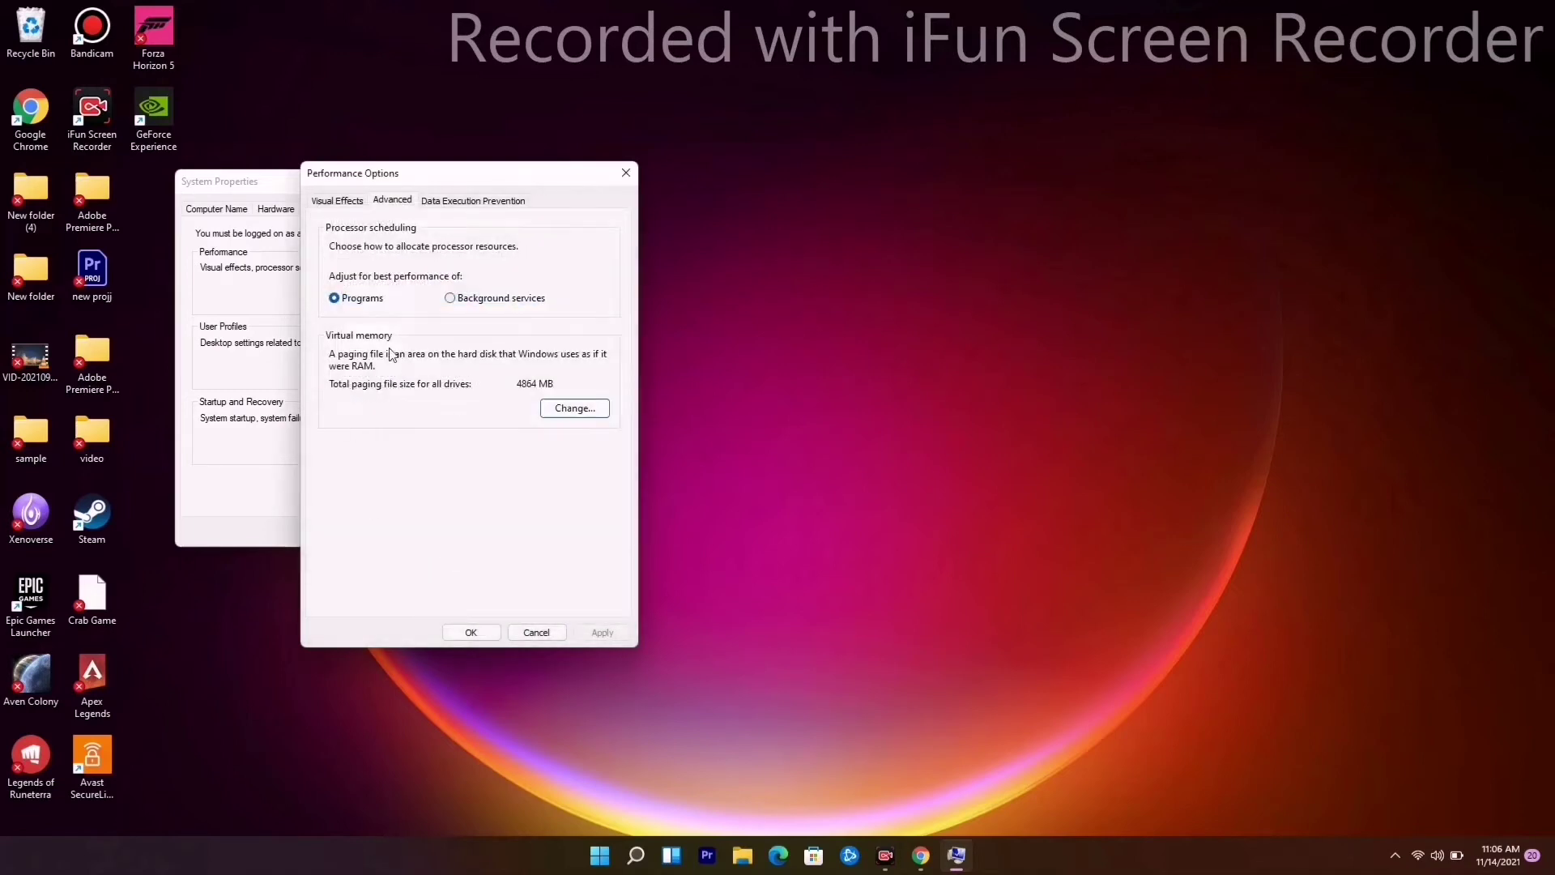
left_click(626, 173)
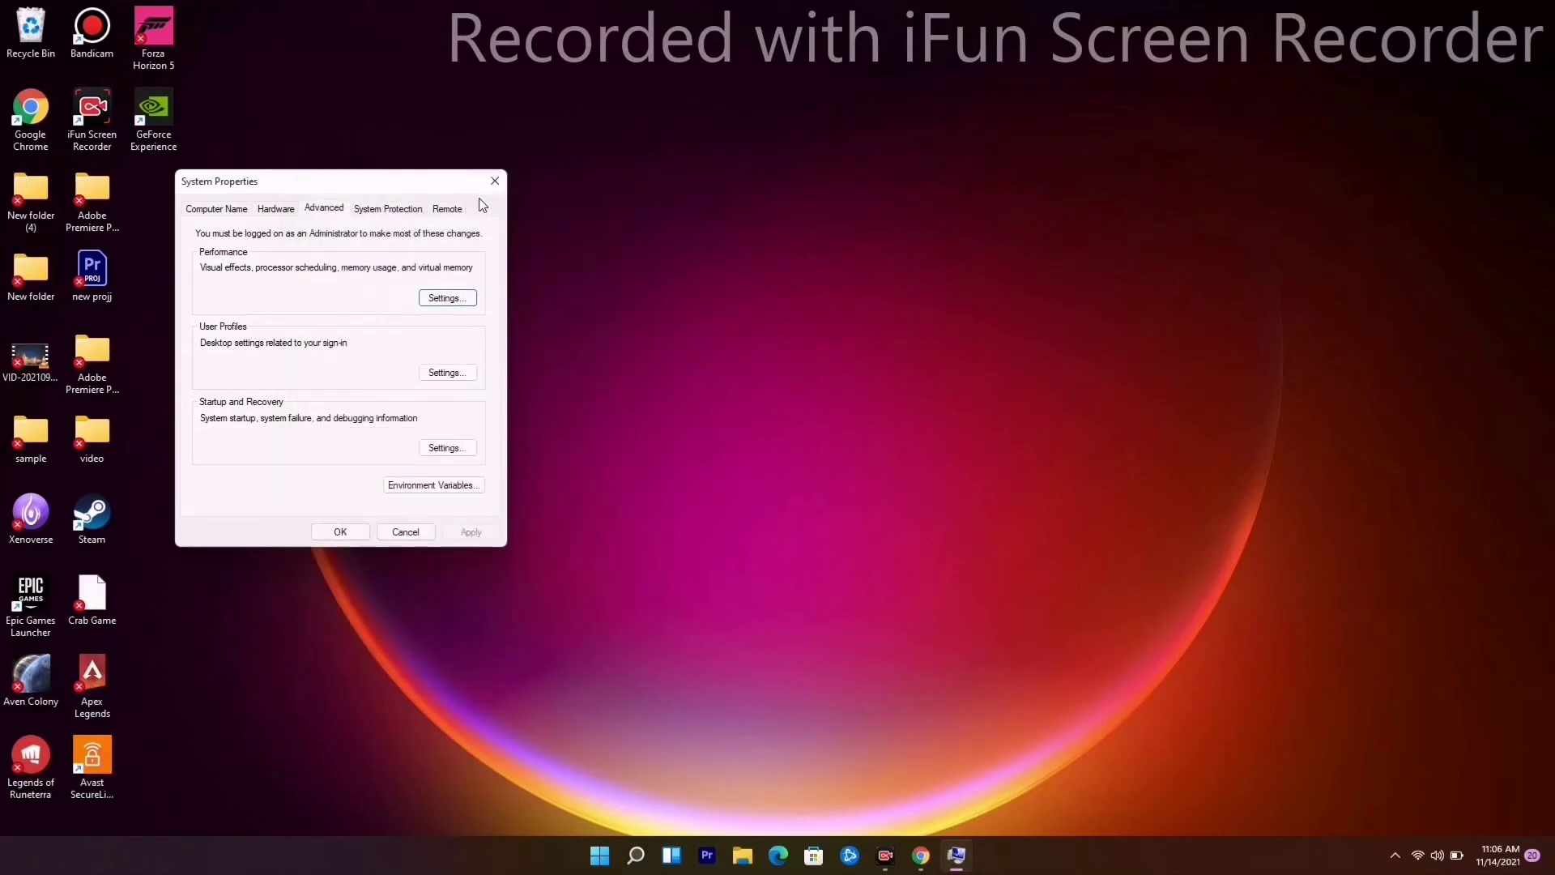
- Bring up the Win+X quick-link menu from the Start button
left_click(489, 182)
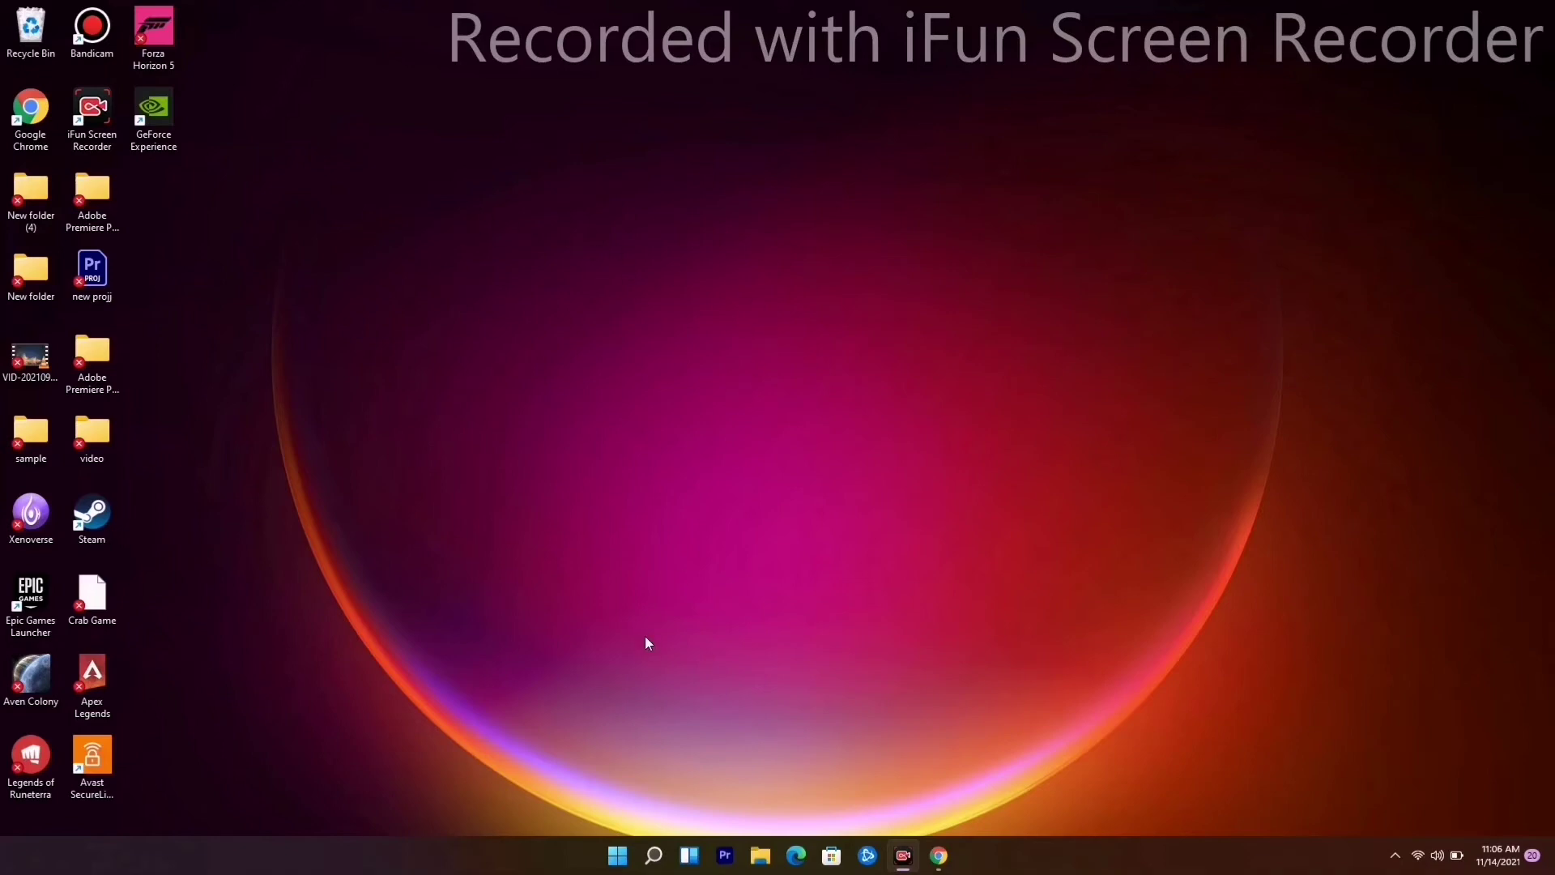
right_click(620, 857)
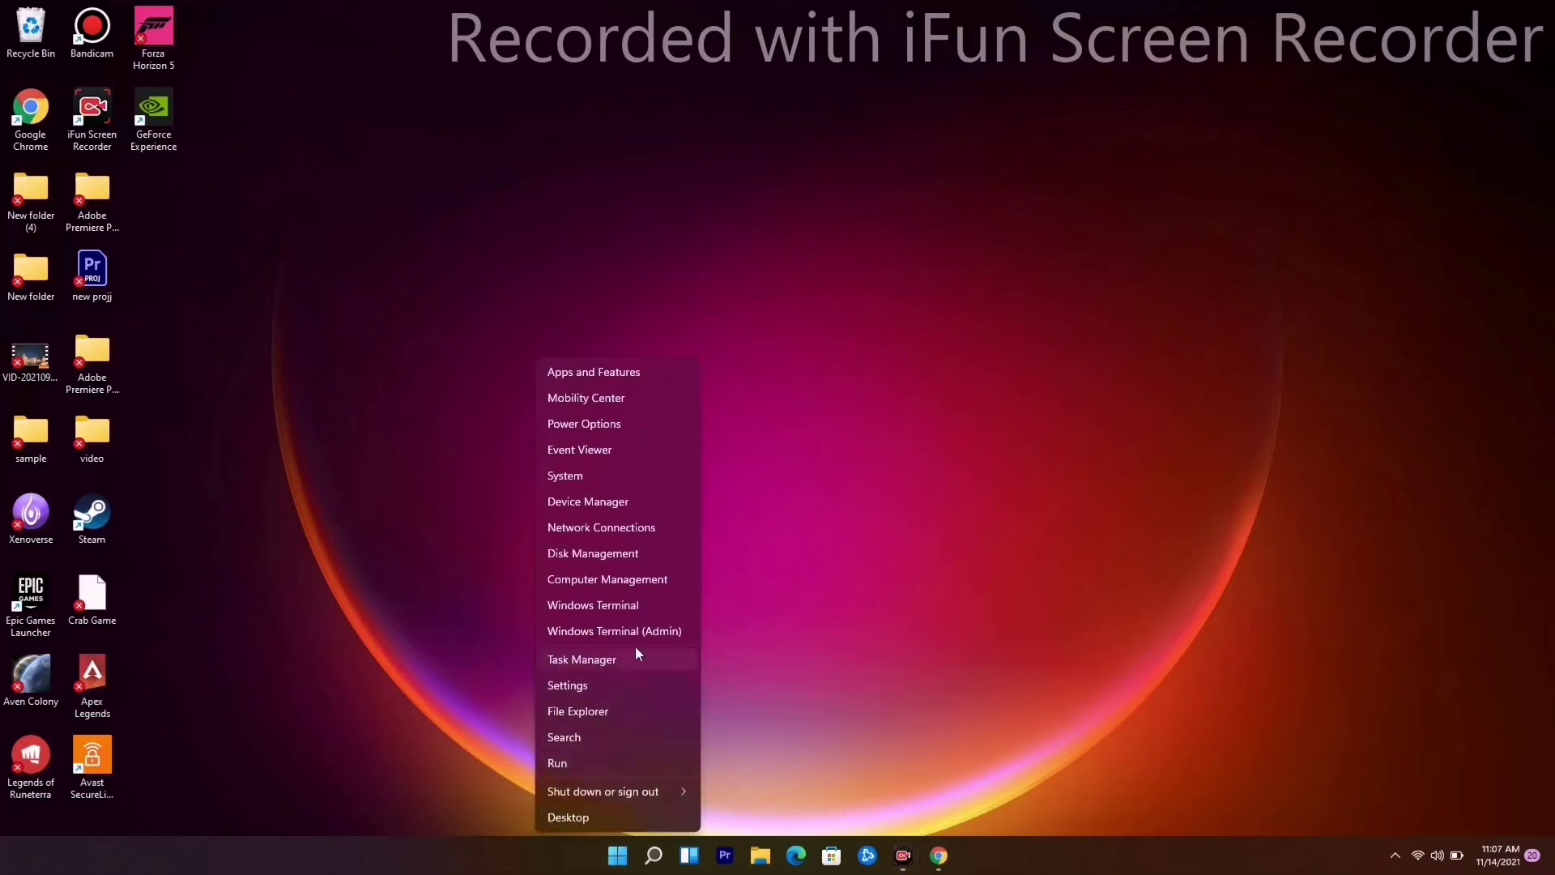
- In Device Manager, search automatically for an NVIDIA GeForce RTX 2080 Max-Q driver update
left_click(638, 506)
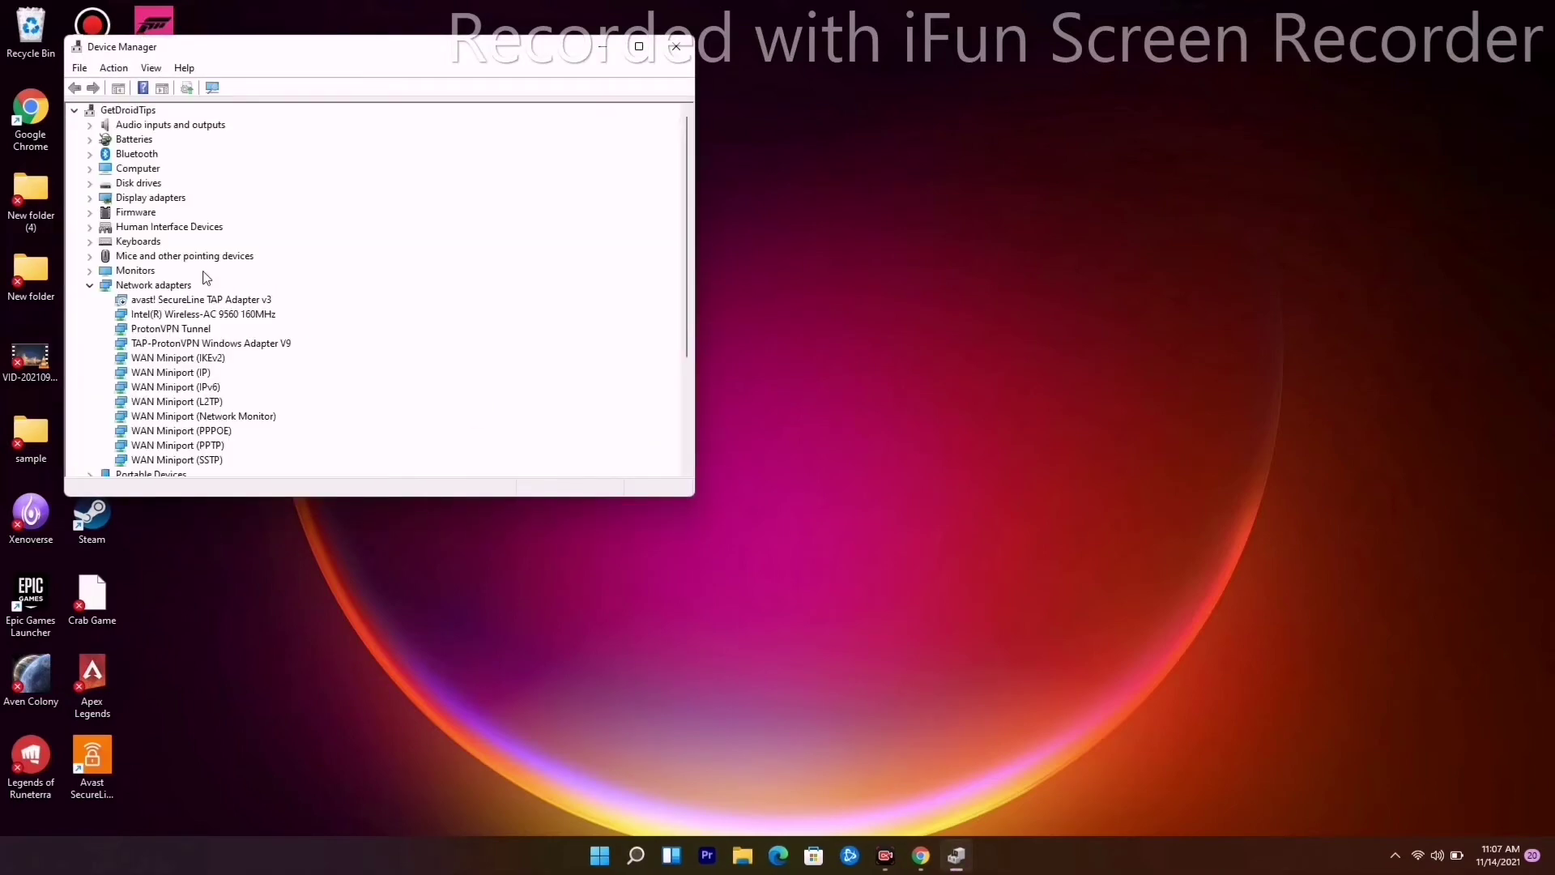
left_click(88, 197)
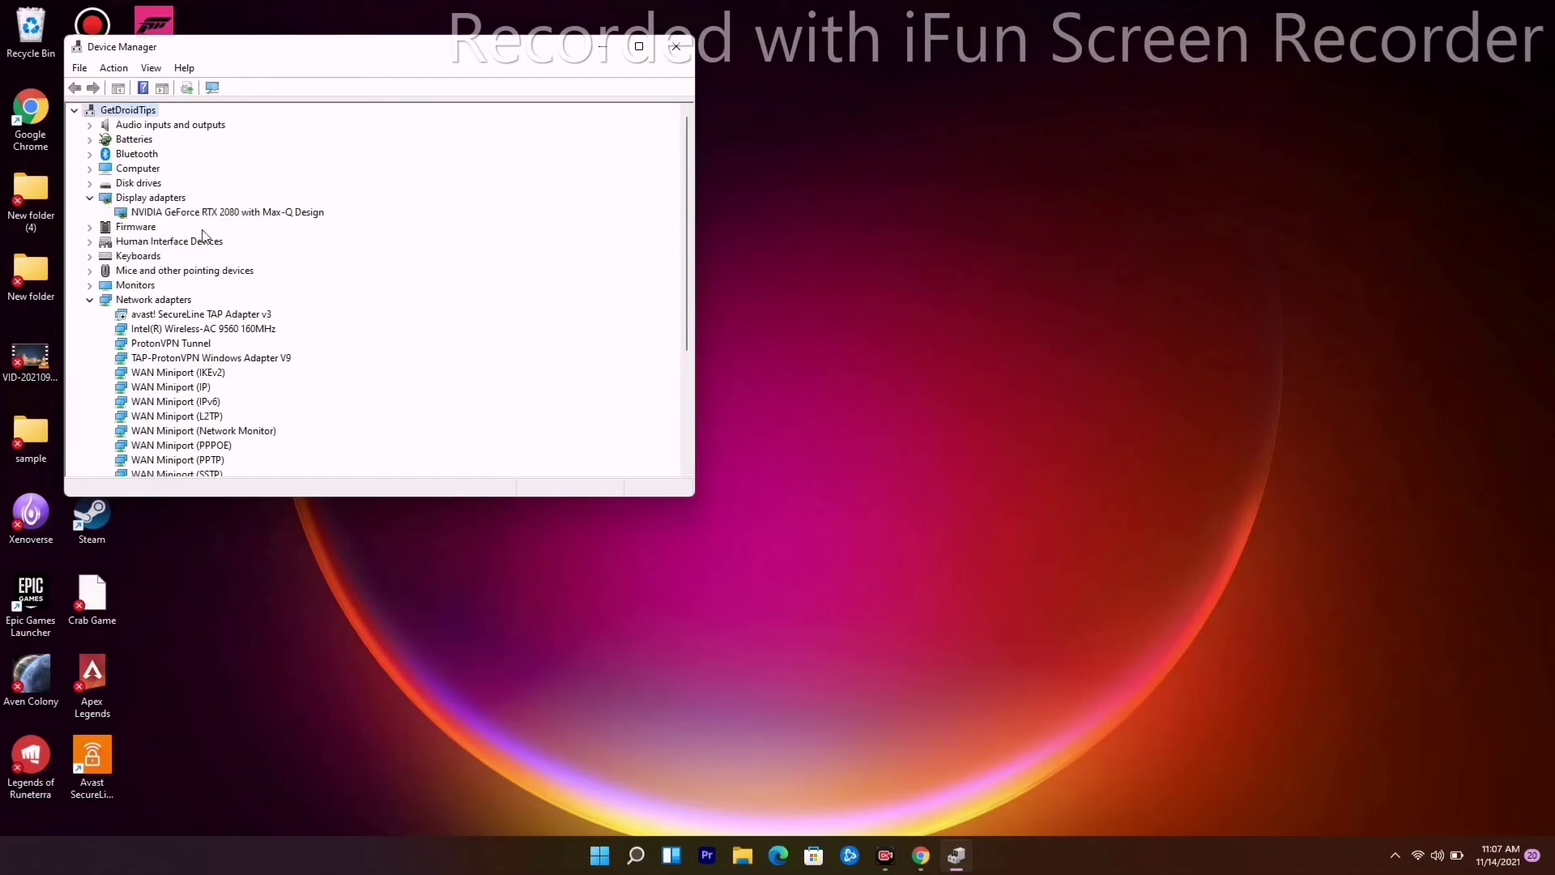
right_click(240, 214)
left_click(269, 226)
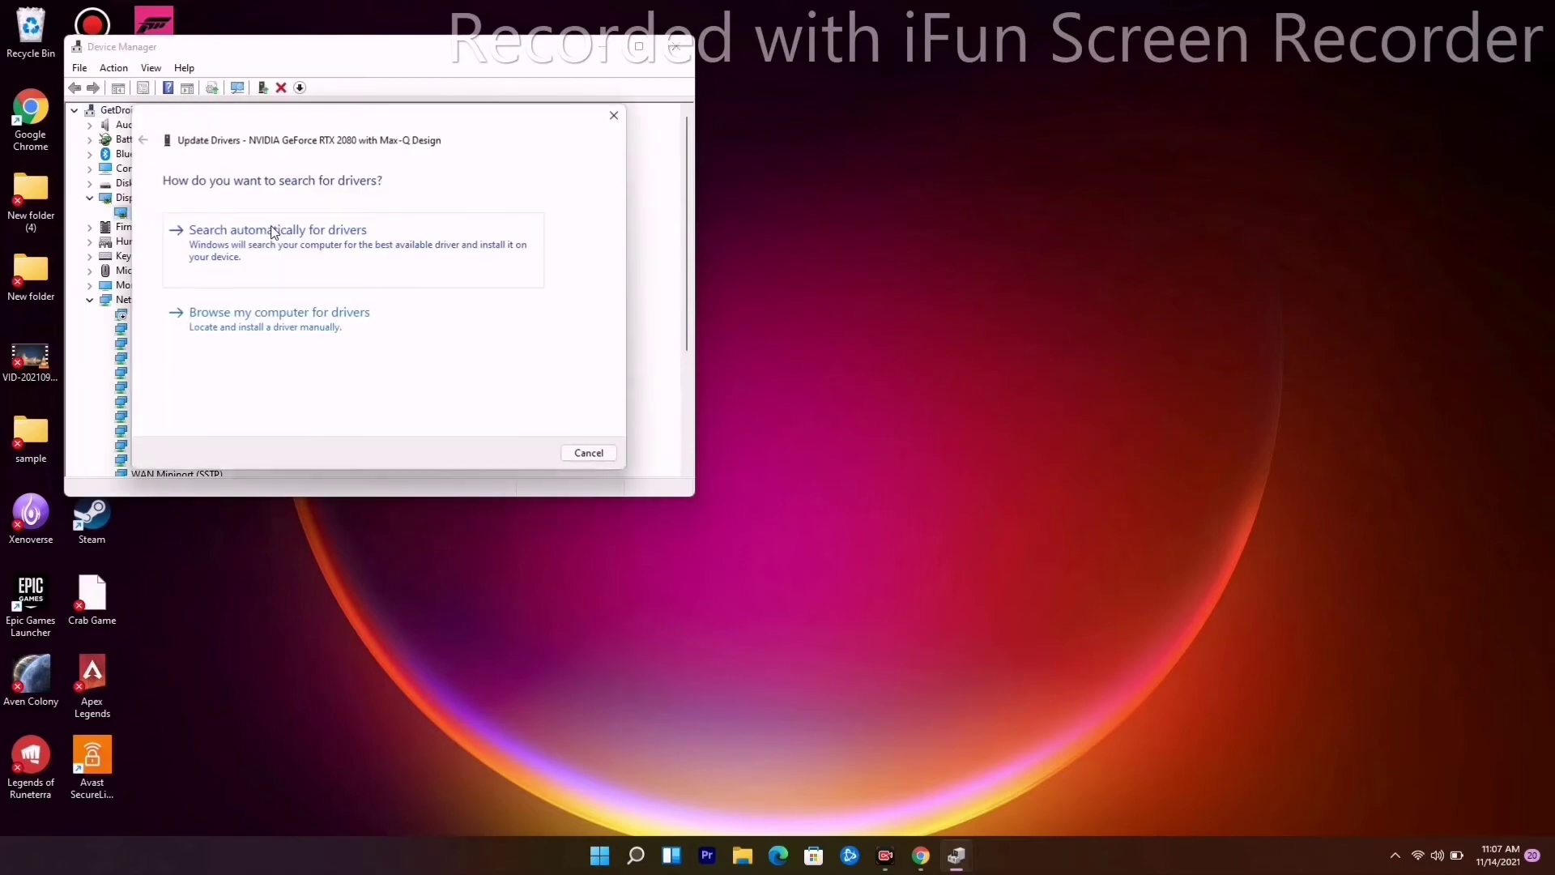
left_click(276, 244)
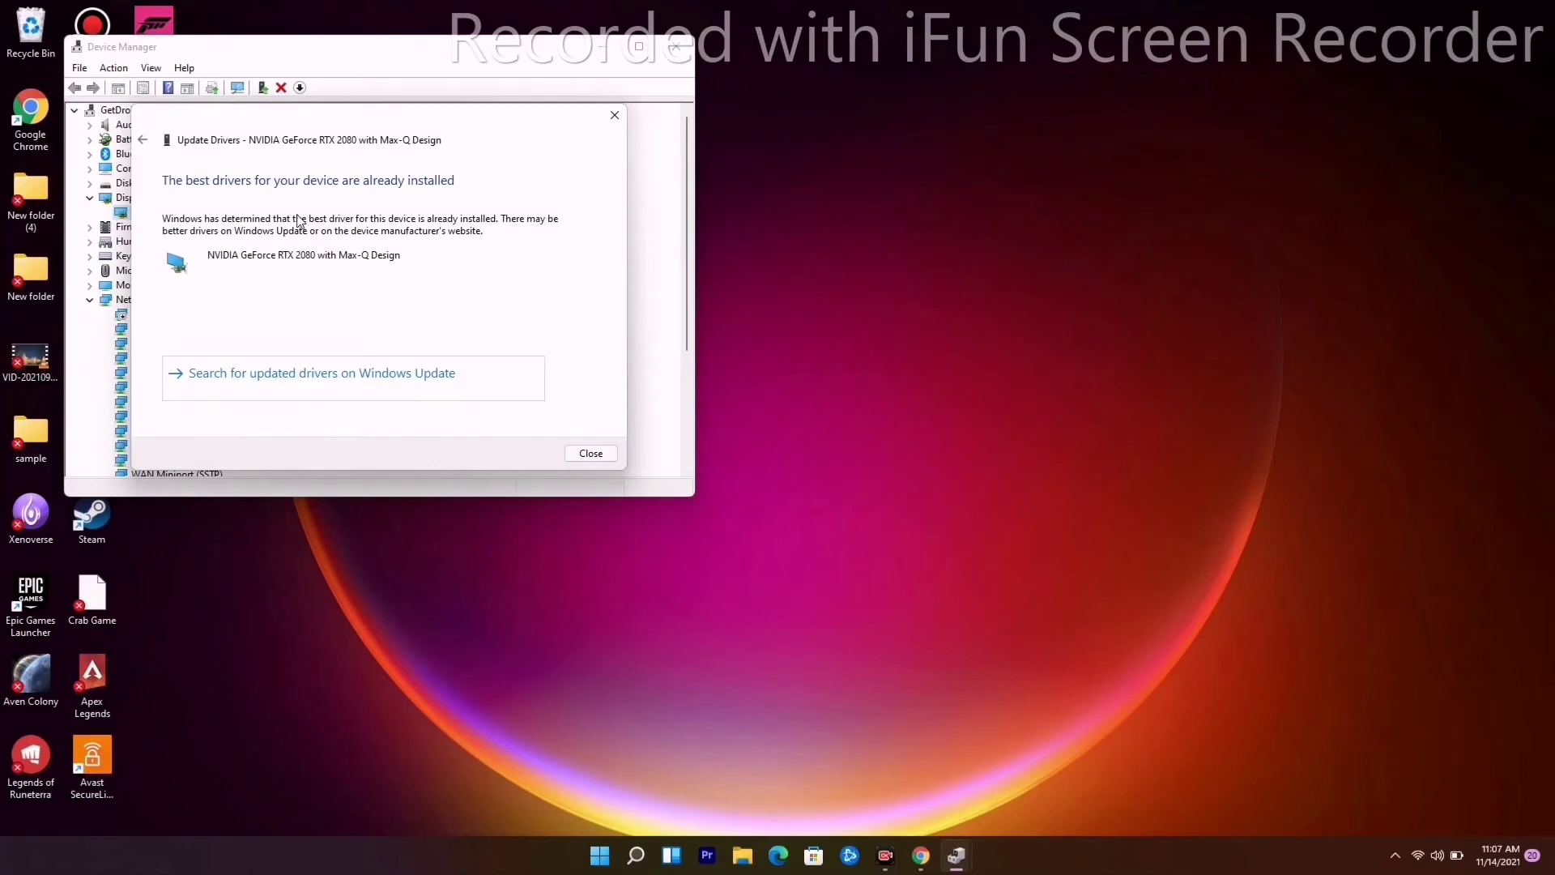
- Dismiss the 'best drivers already installed' result, collapse Display adapters, and close Device Manager
left_click(613, 114)
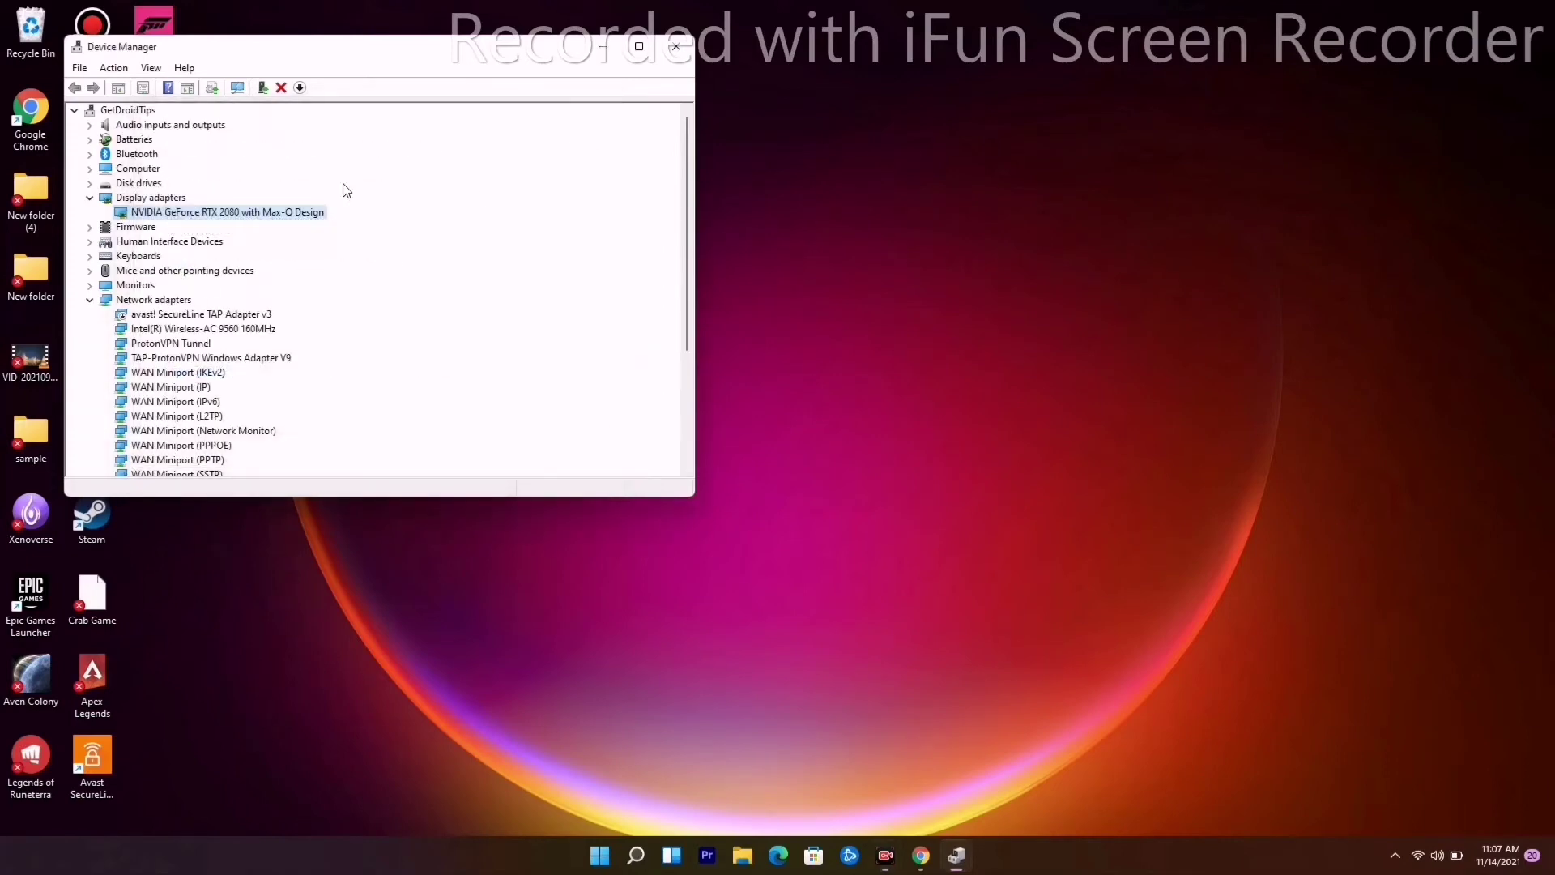
left_click(91, 198)
left_click(675, 46)
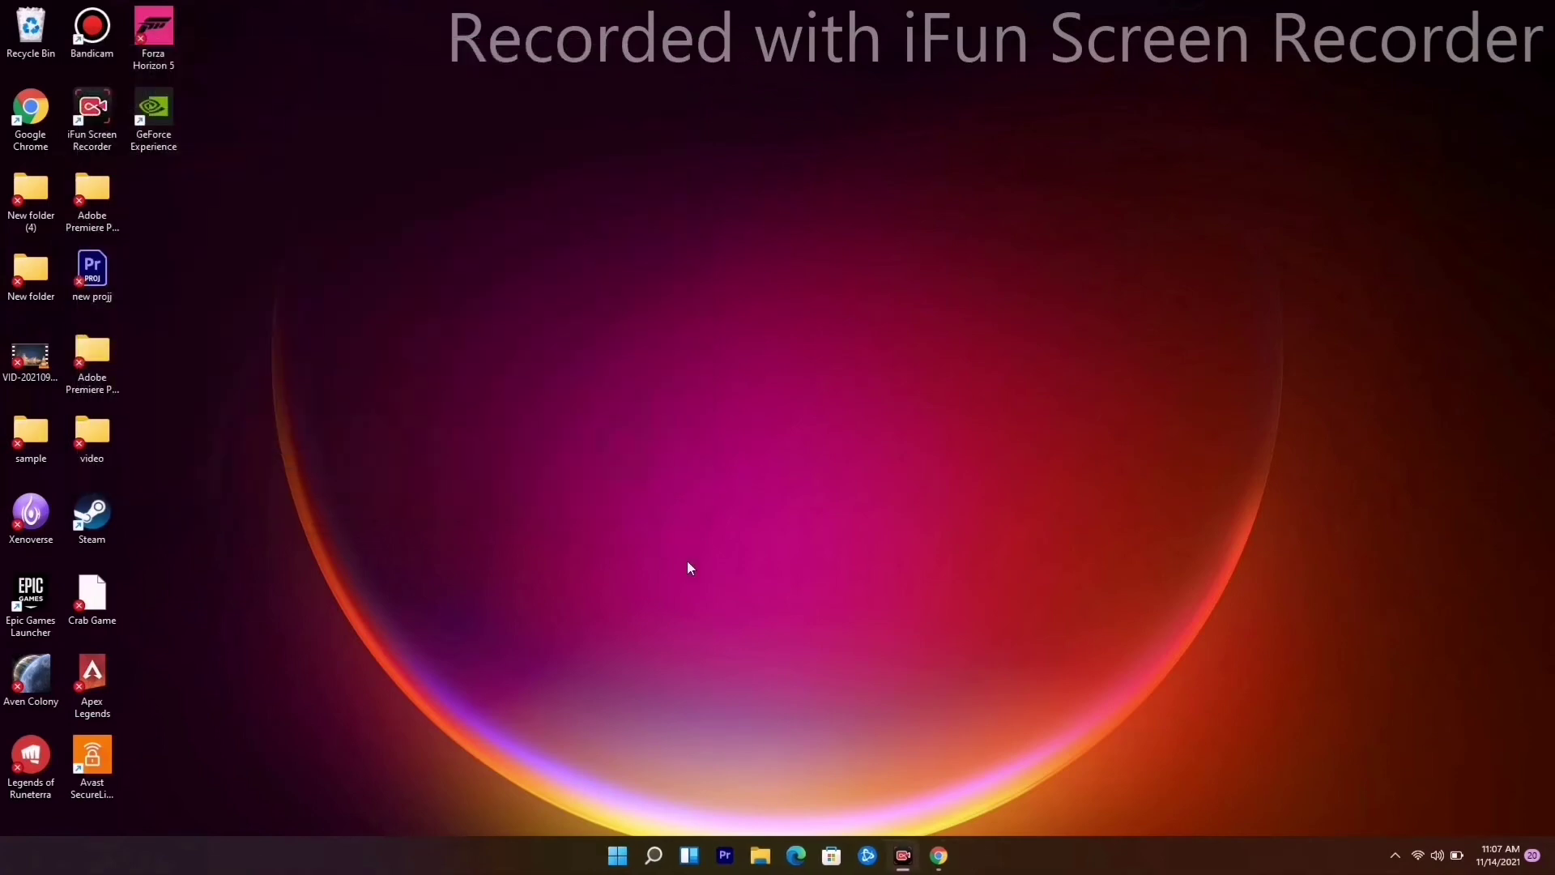
right_click(618, 857)
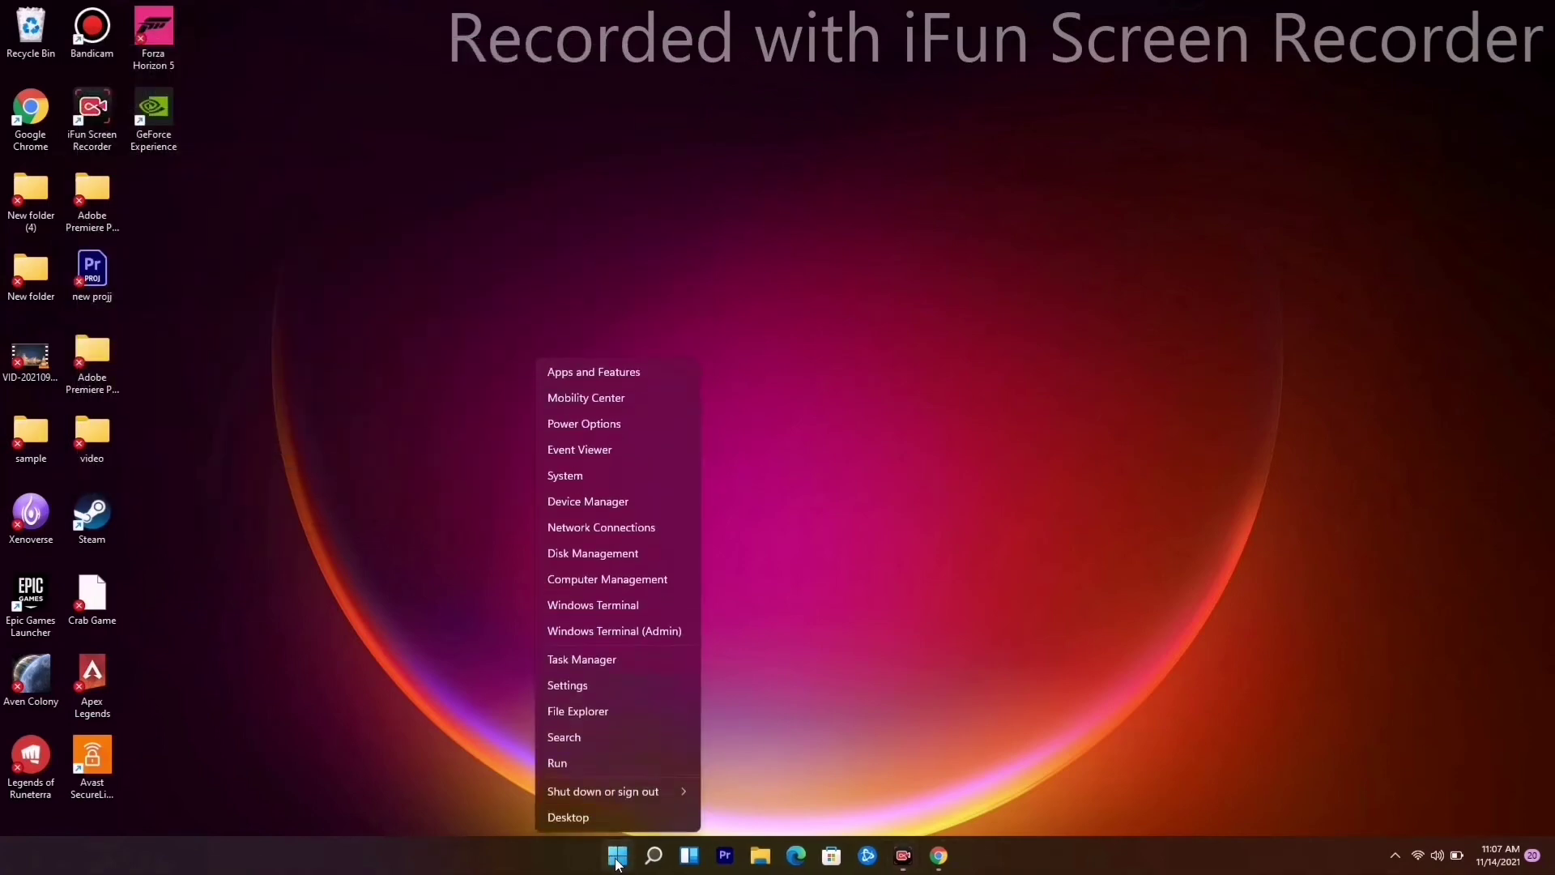
left_click(612, 660)
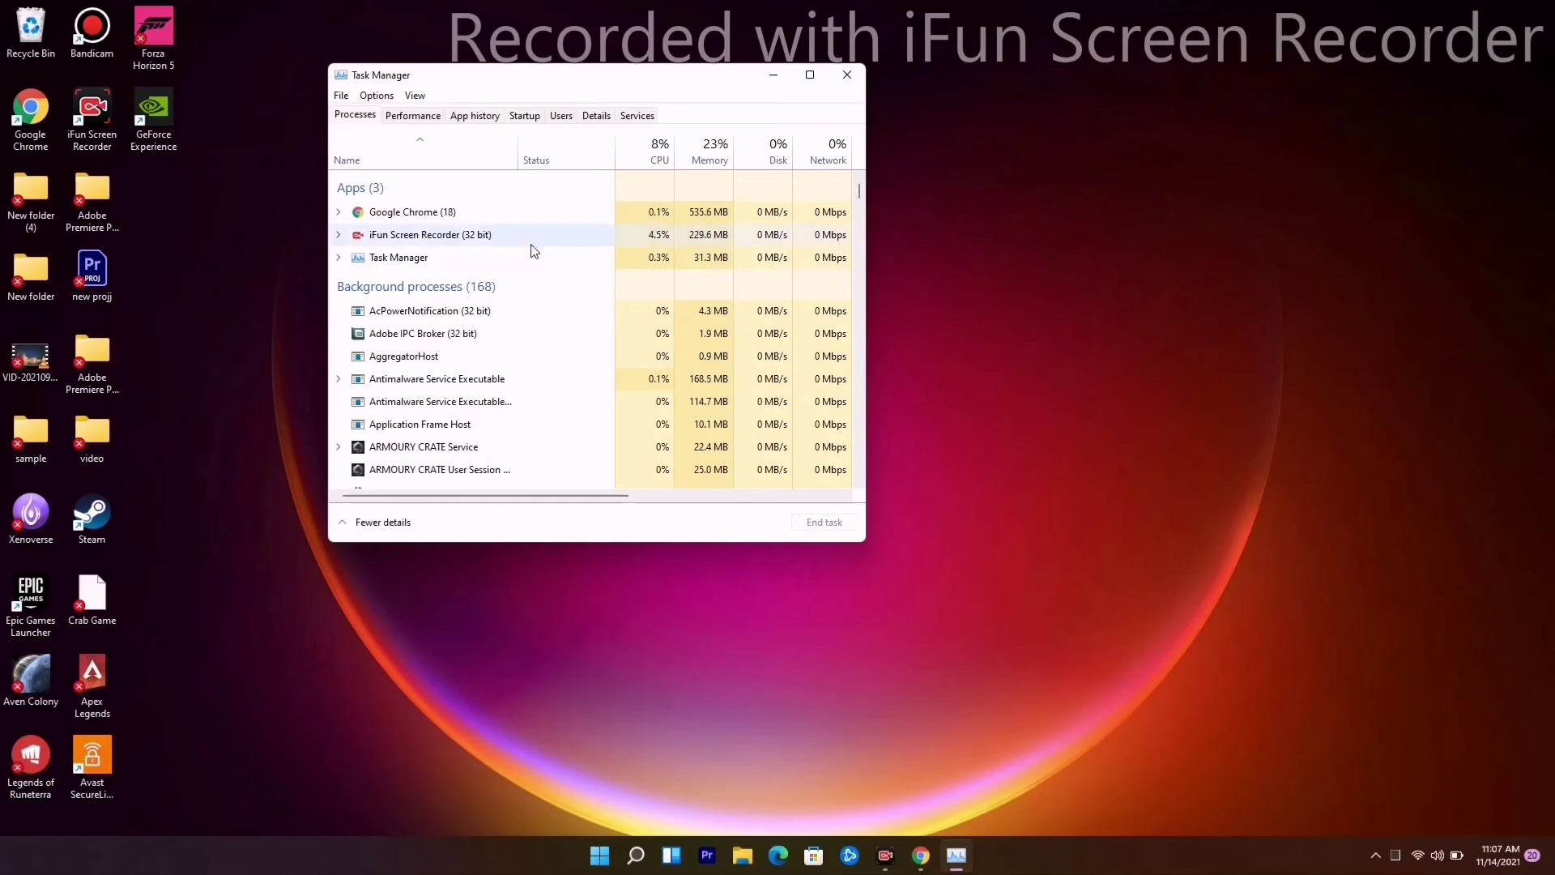
left_click(847, 78)
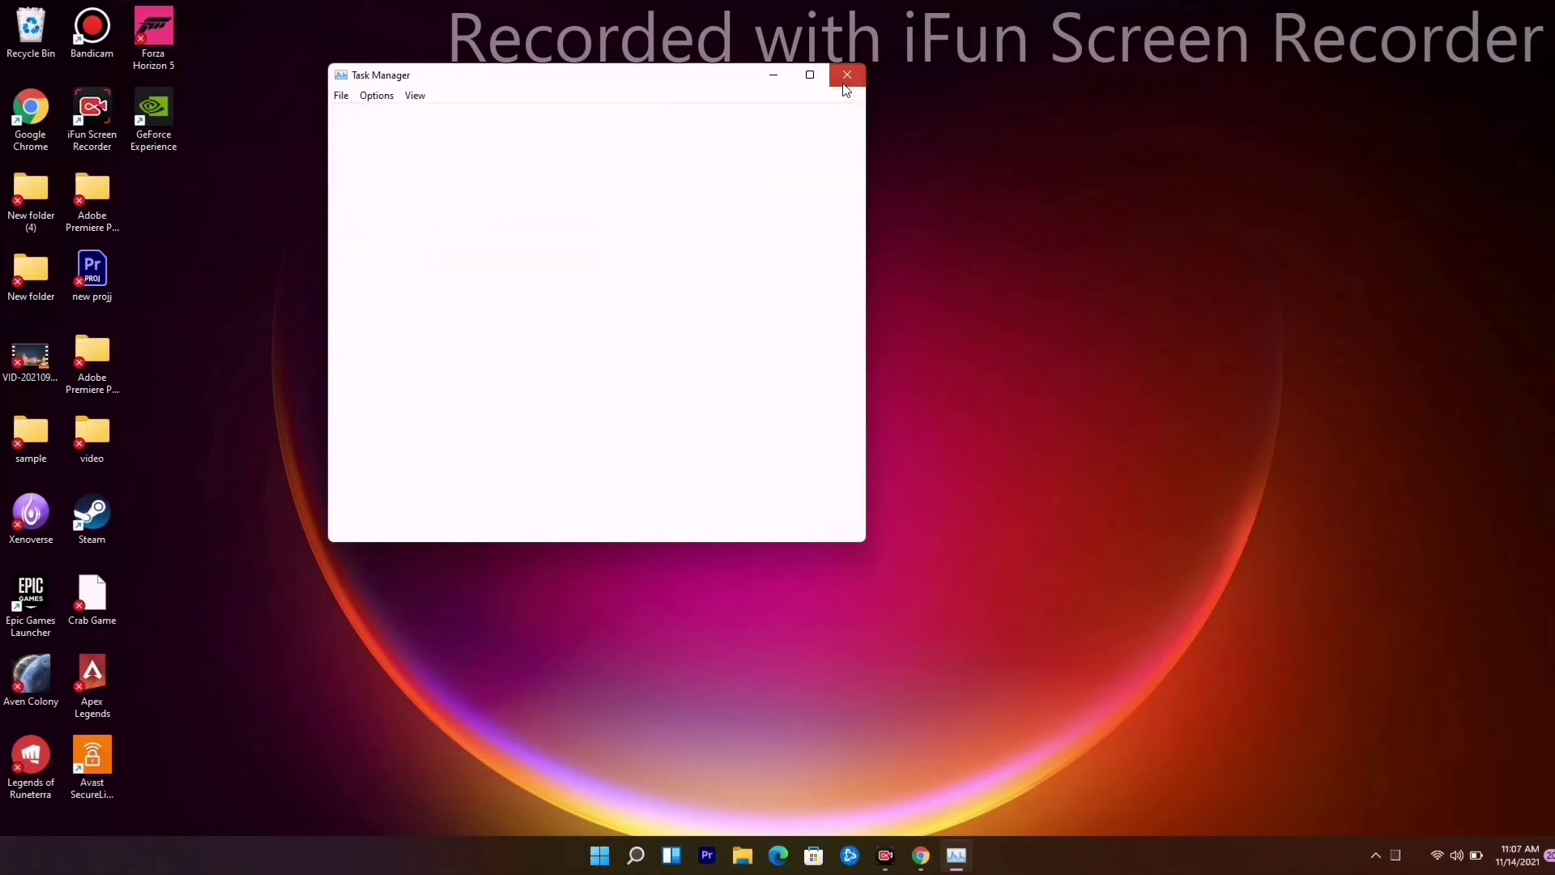
left_click(653, 856)
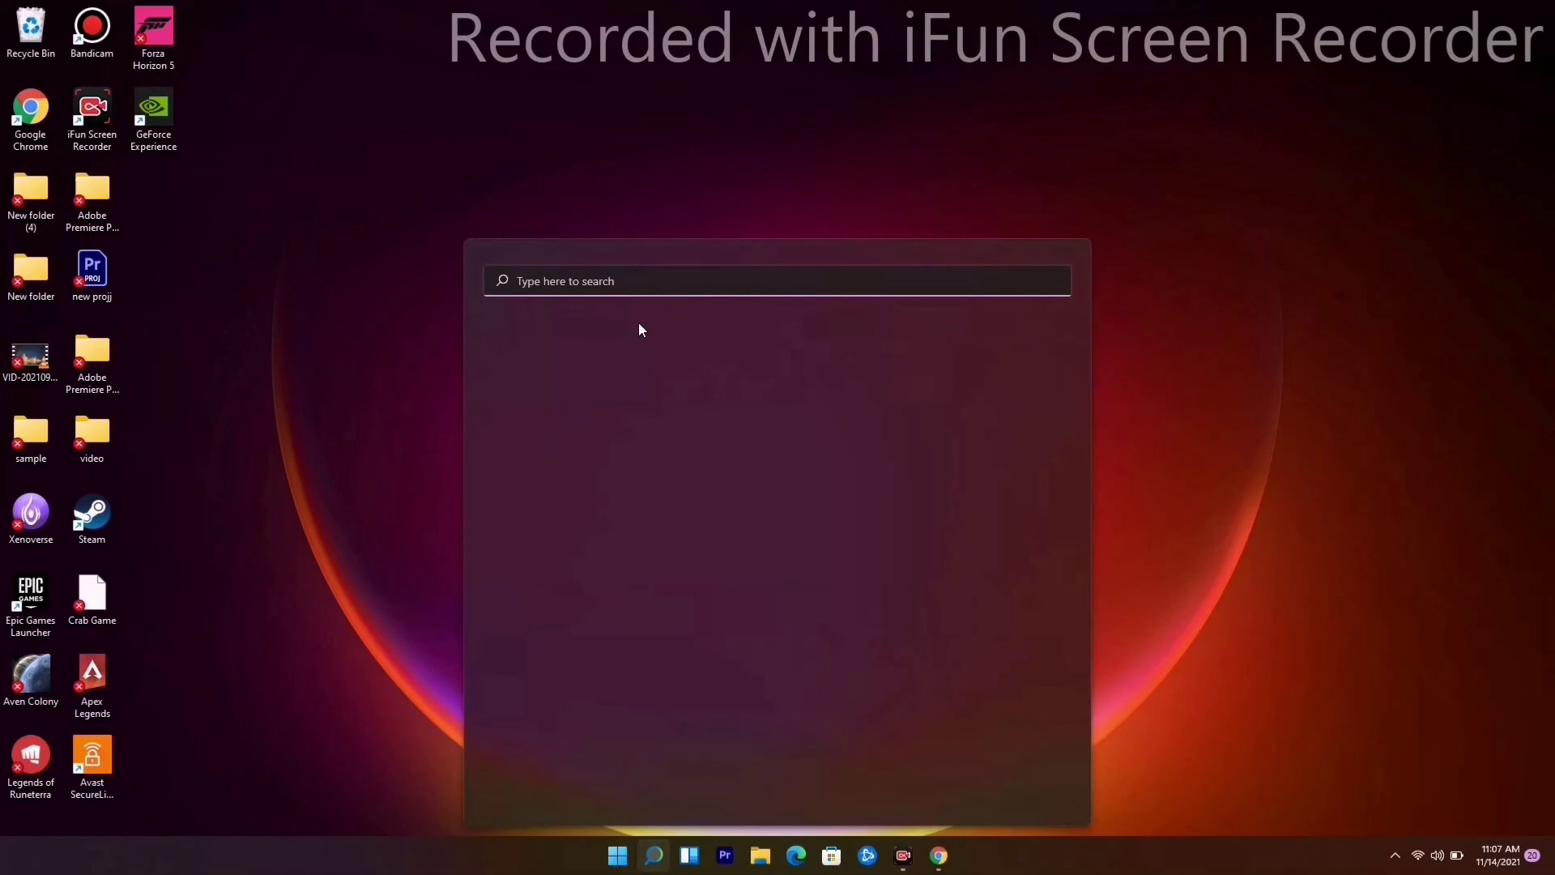
type("sett")
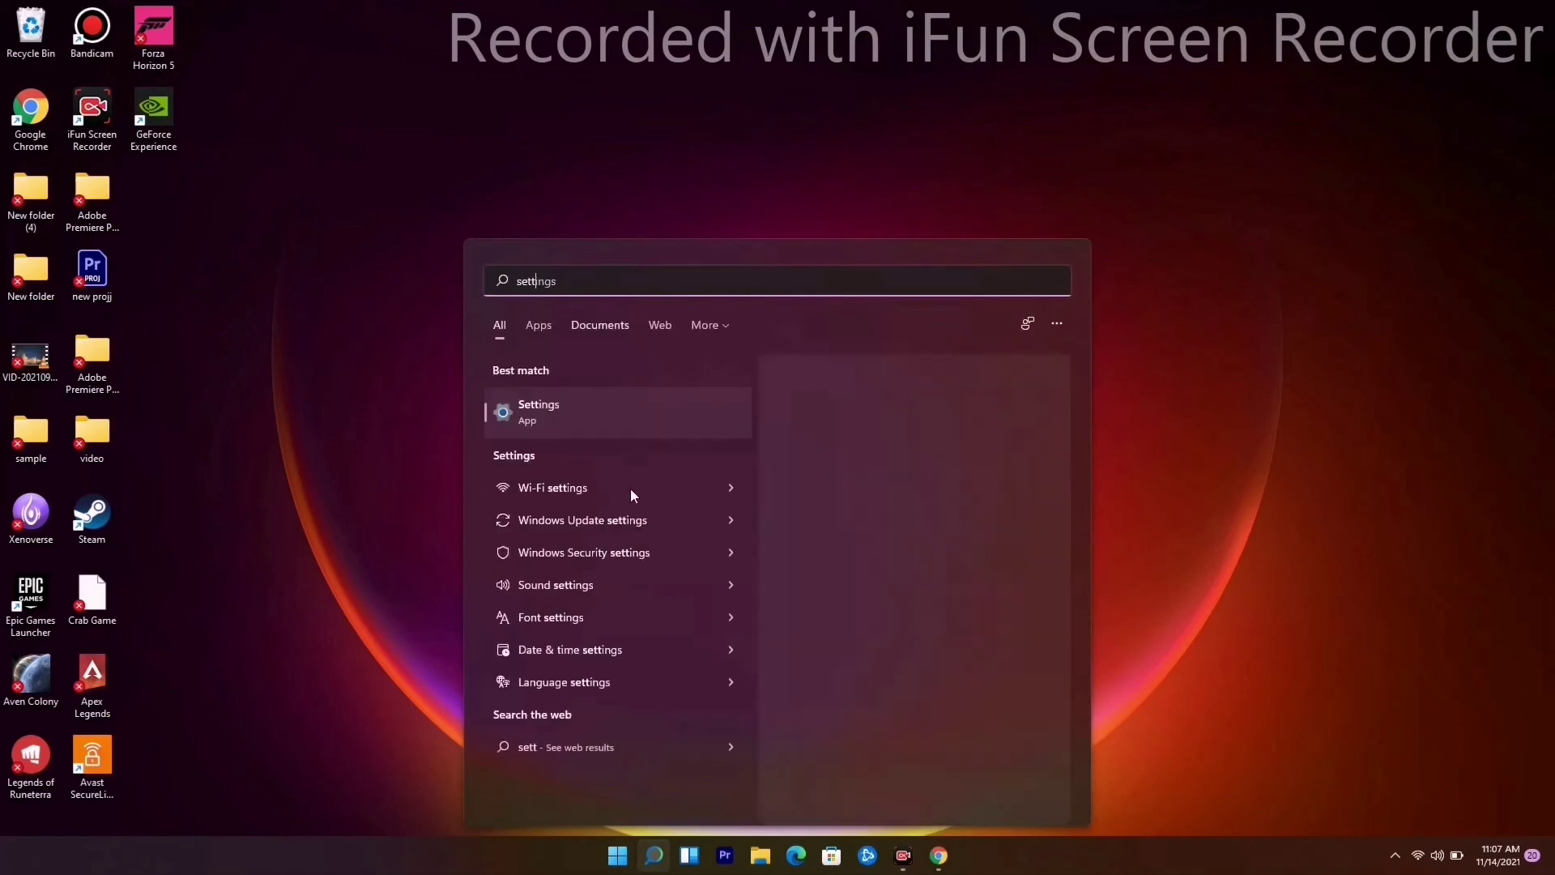
left_click(589, 414)
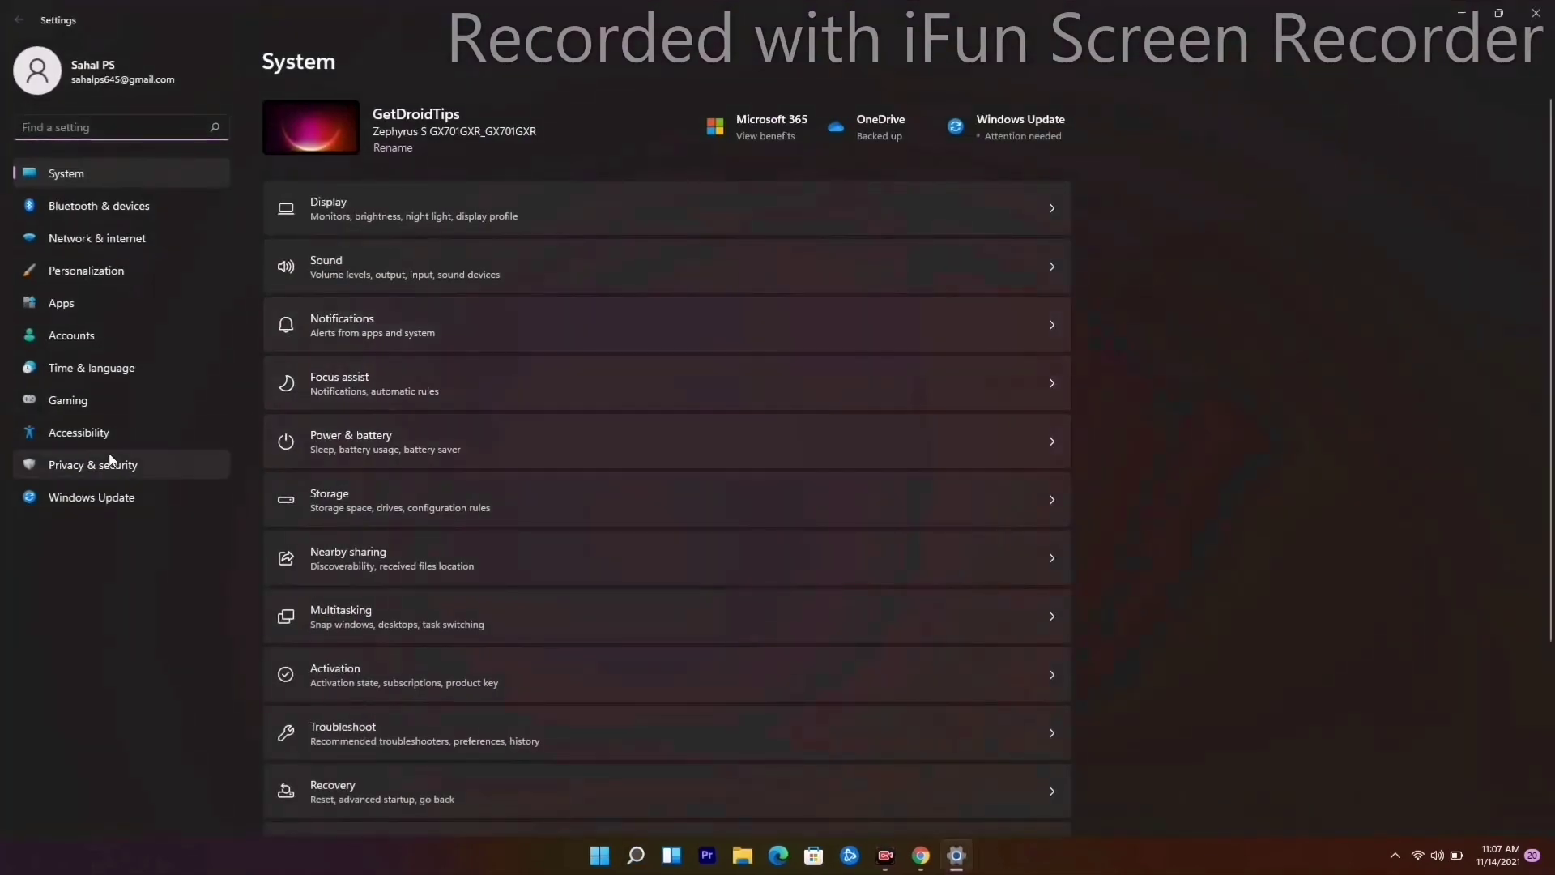
left_click(119, 498)
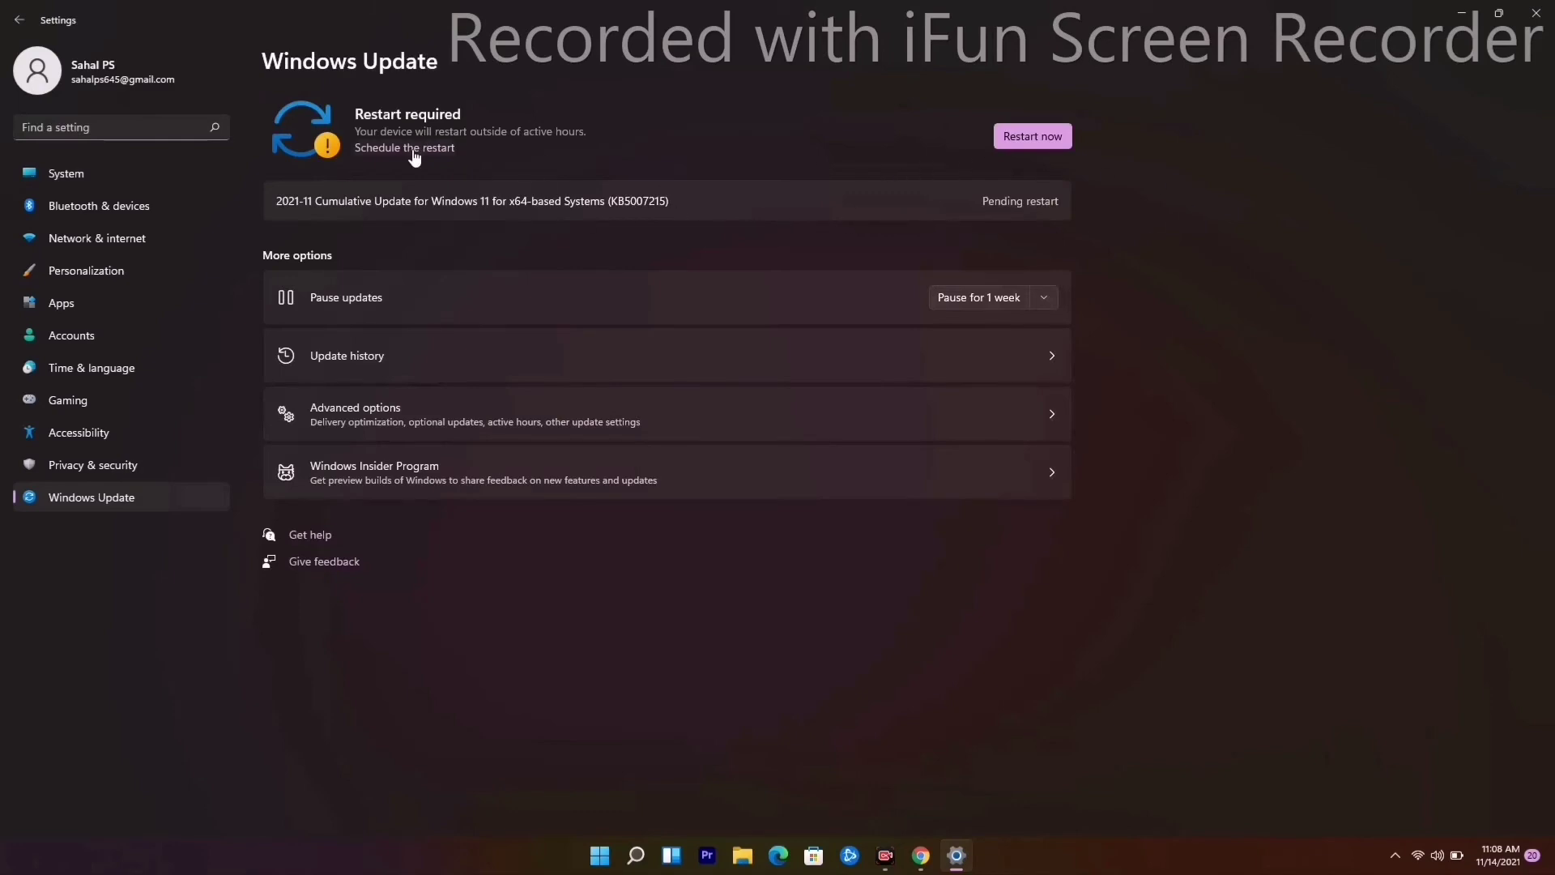
left_click(1536, 12)
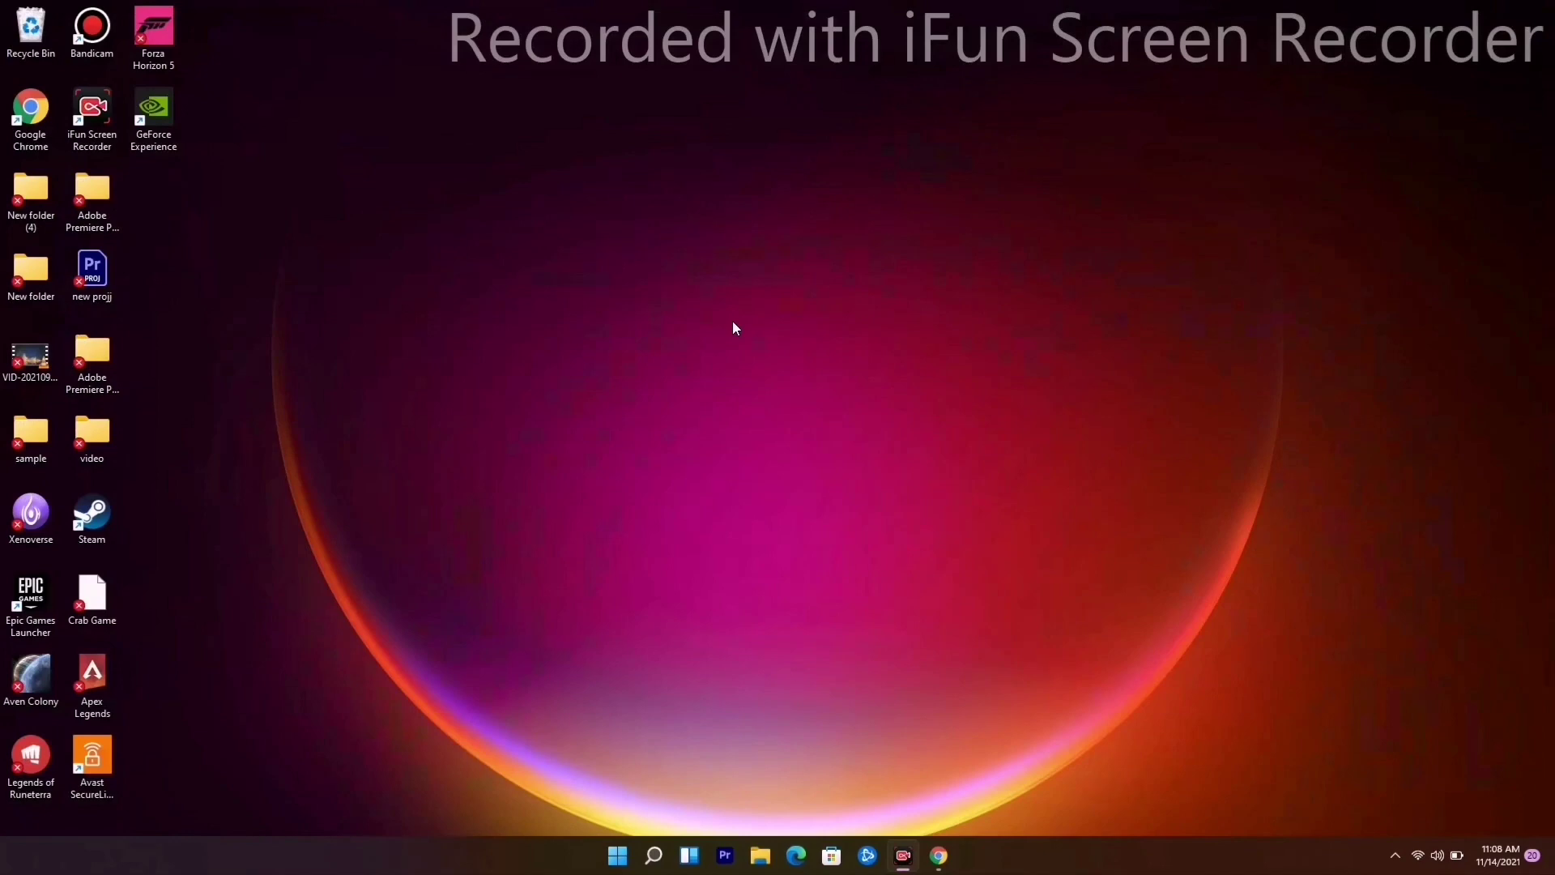